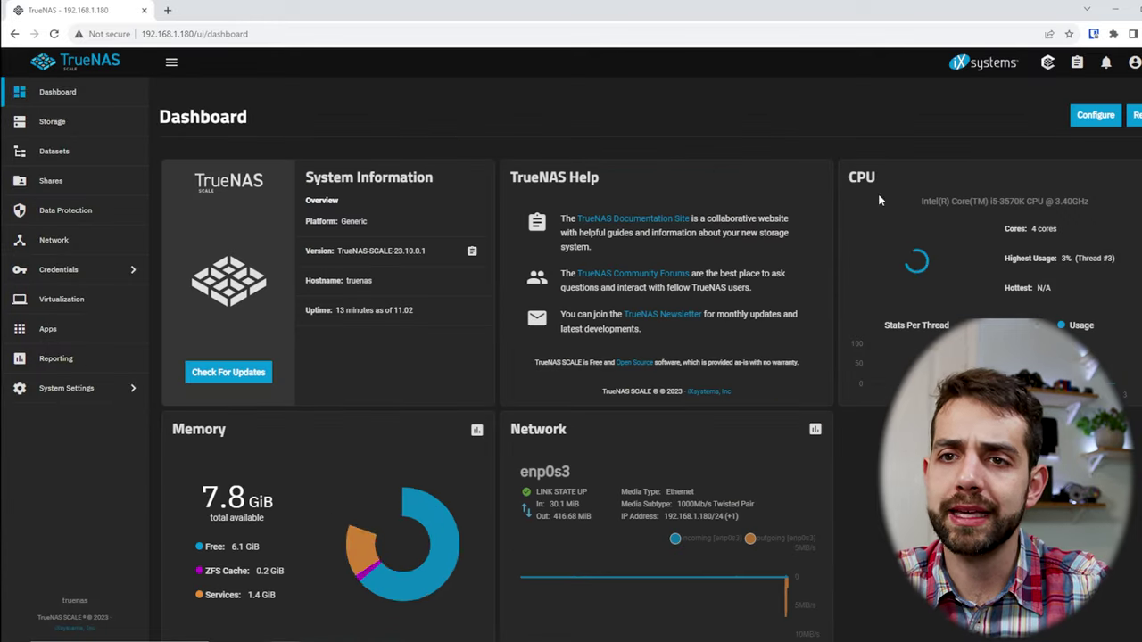
drag(352, 251, 399, 252)
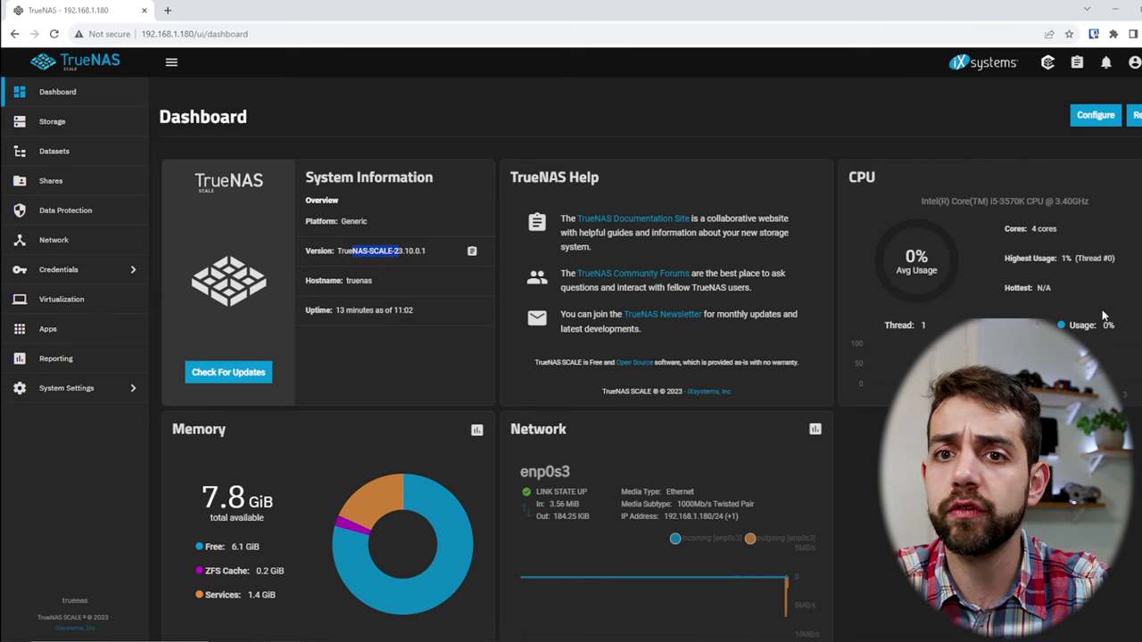
scroll(214, 516, down, 1)
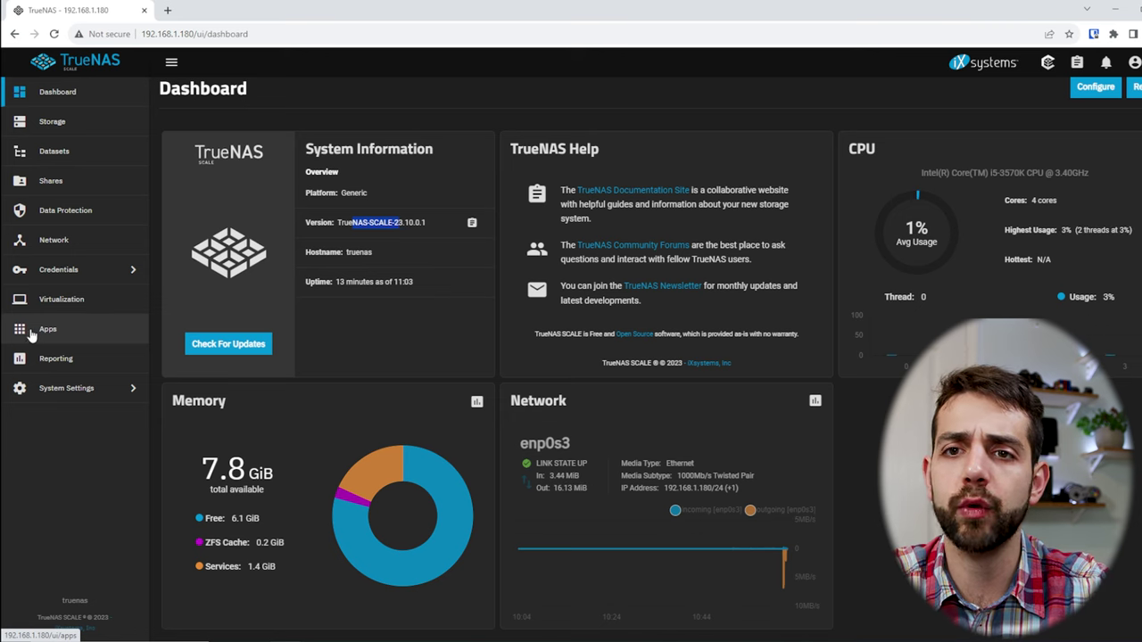
Start creating a new storage pool named "home" and leave encryption disabled.
click(44, 129)
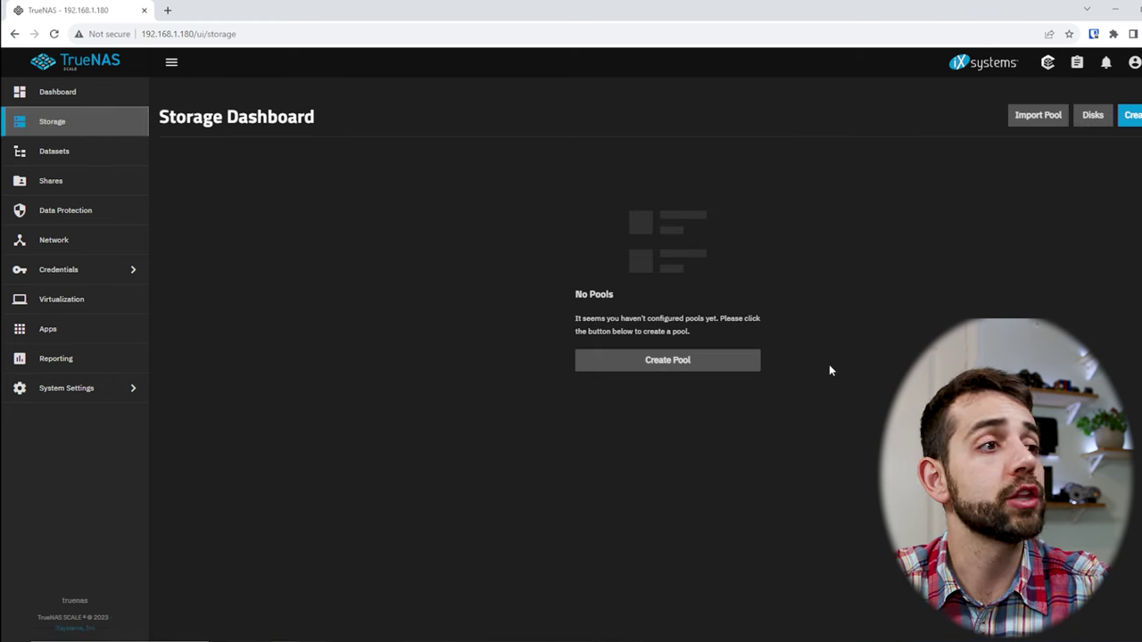
click(668, 367)
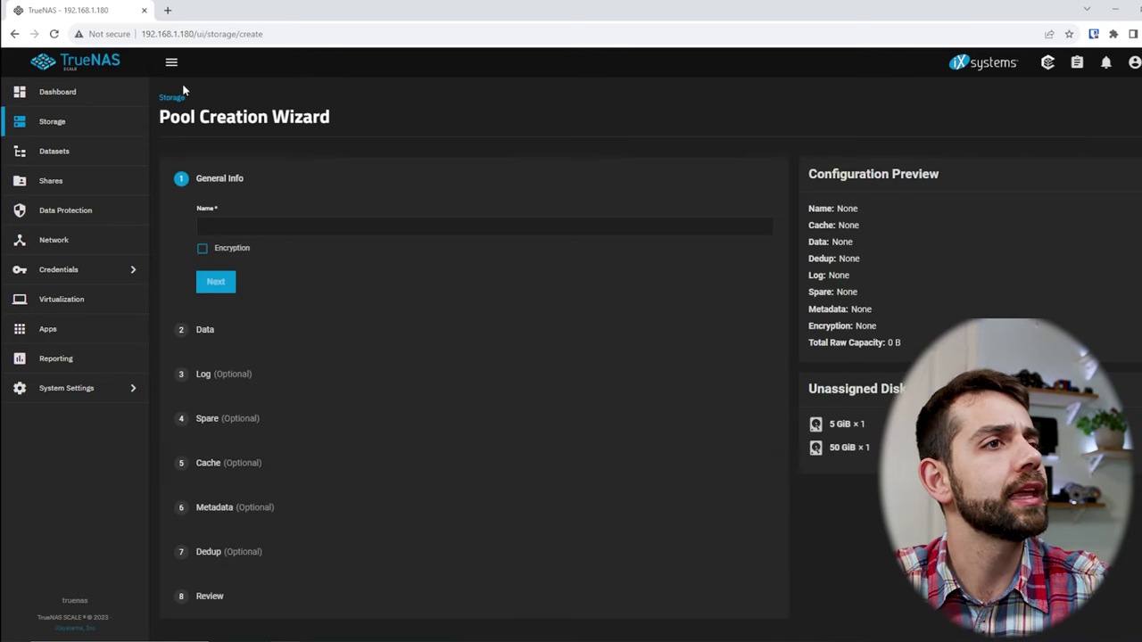
click(267, 226)
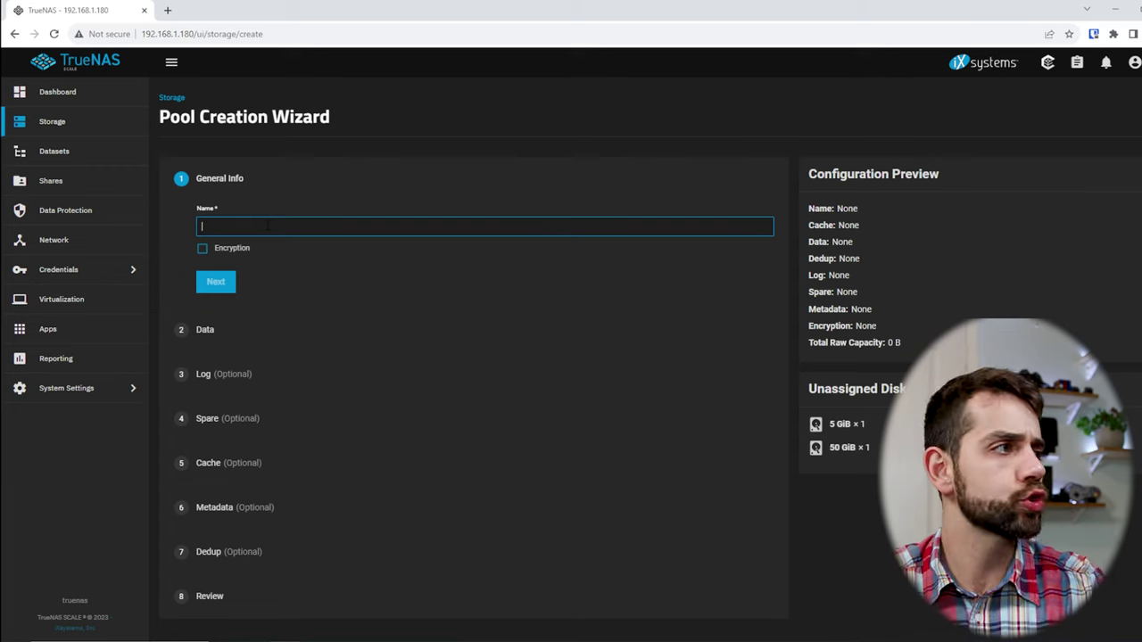
text(home)
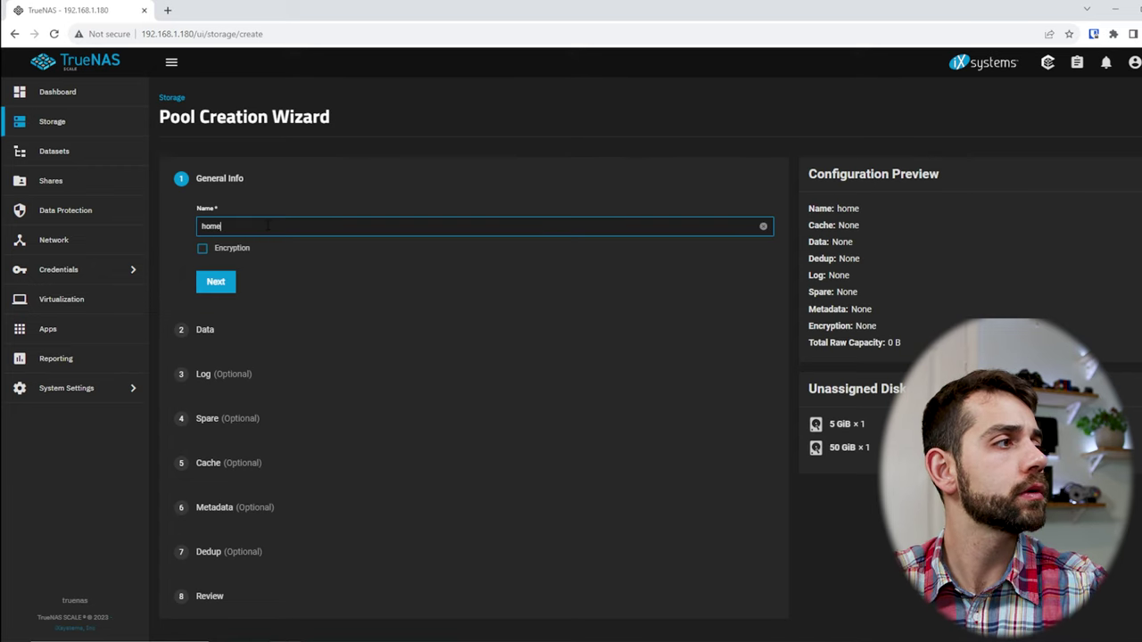
click(204, 248)
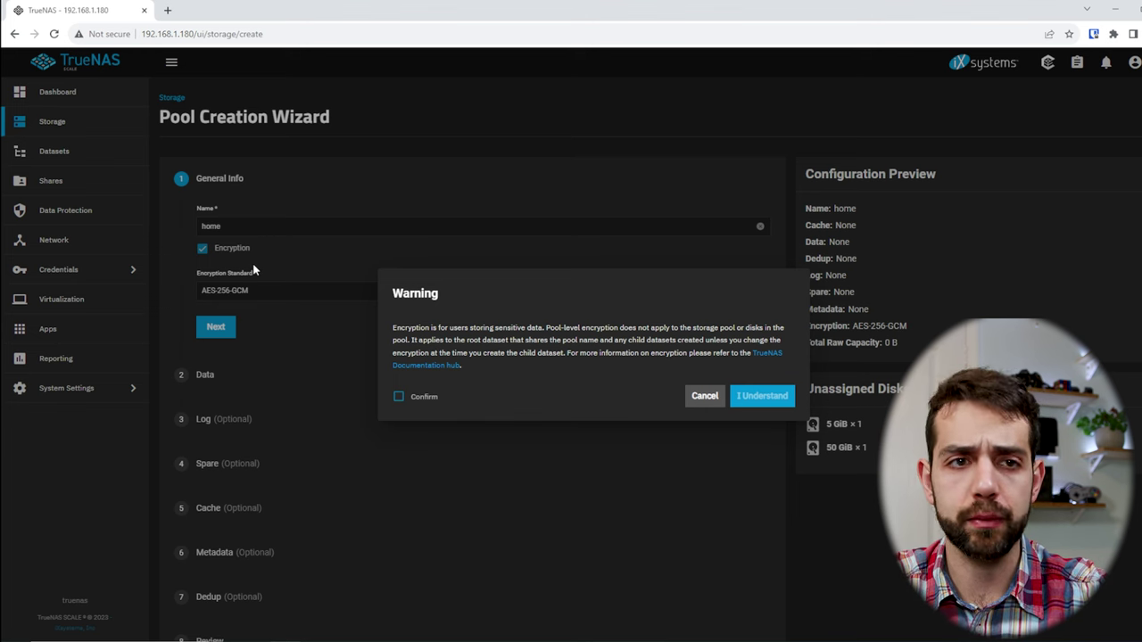
click(704, 396)
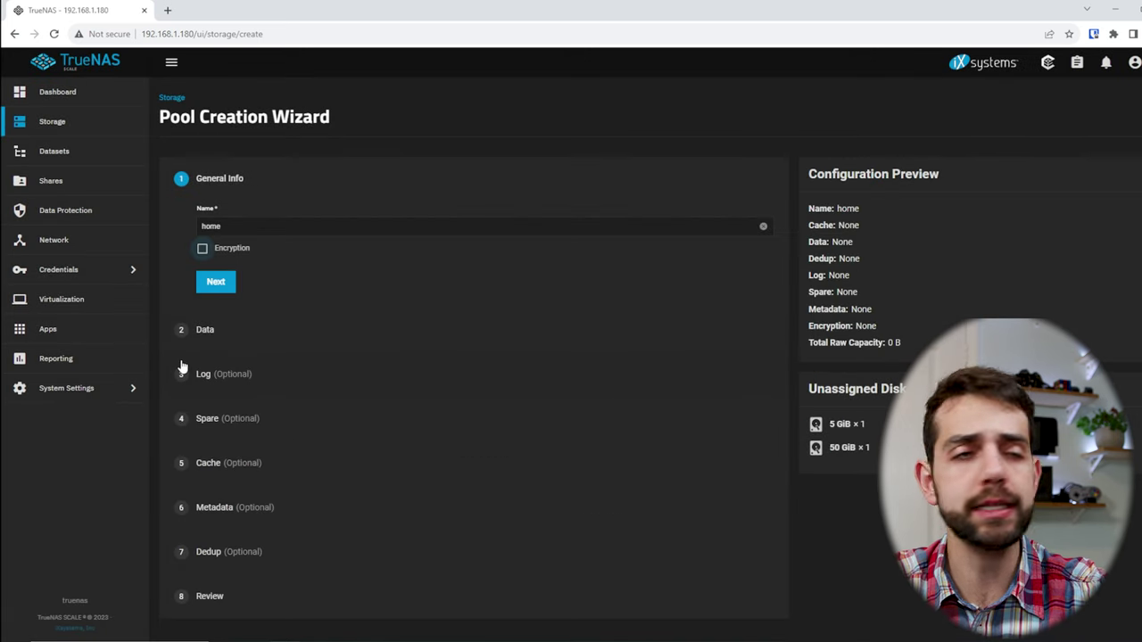
Go to the pool's data VDEV settings and set the layout to Stripe.
click(223, 335)
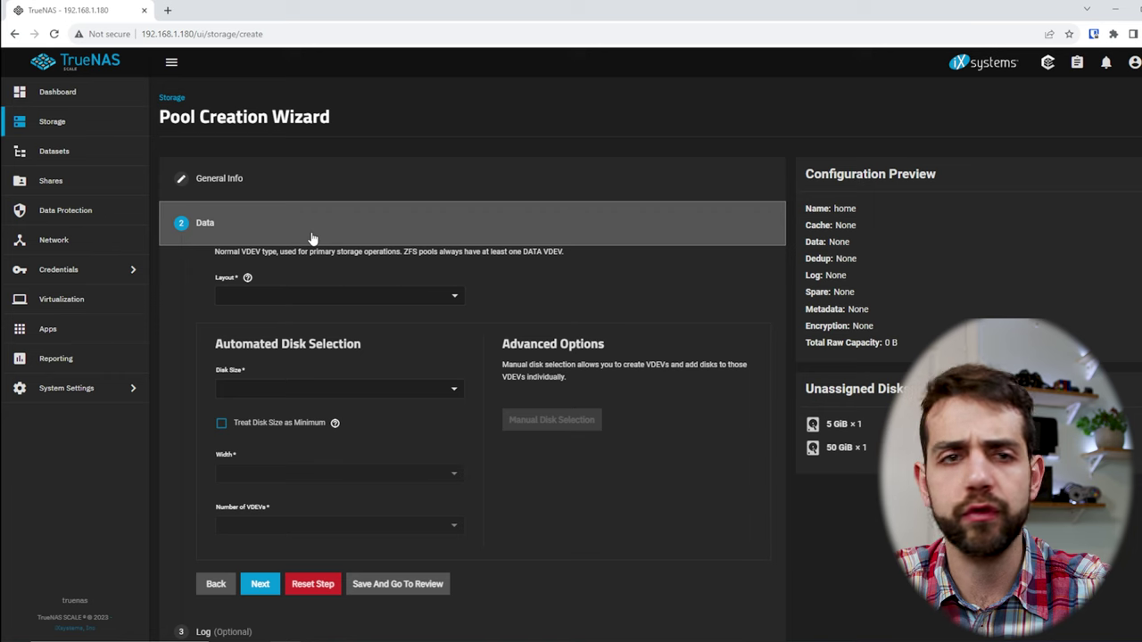
click(230, 304)
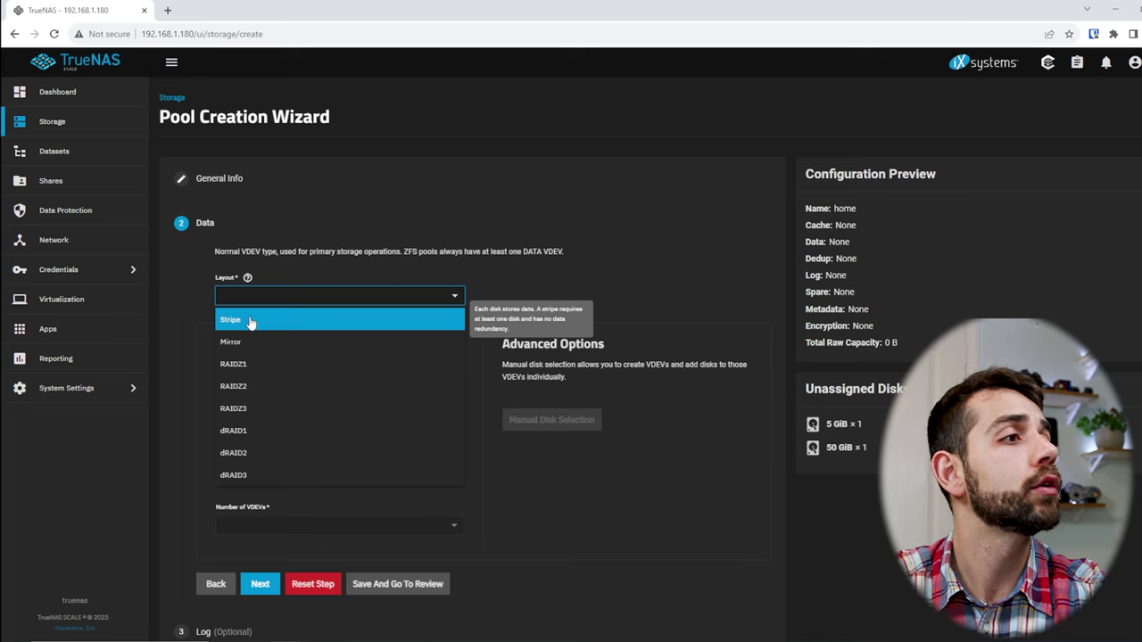
click(278, 339)
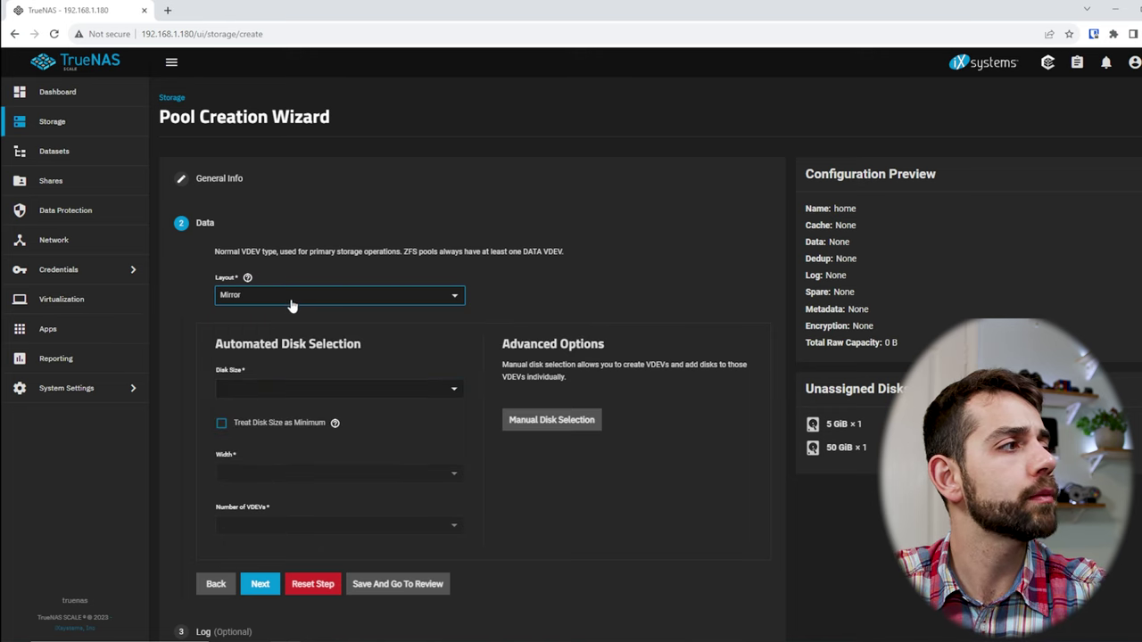
click(292, 303)
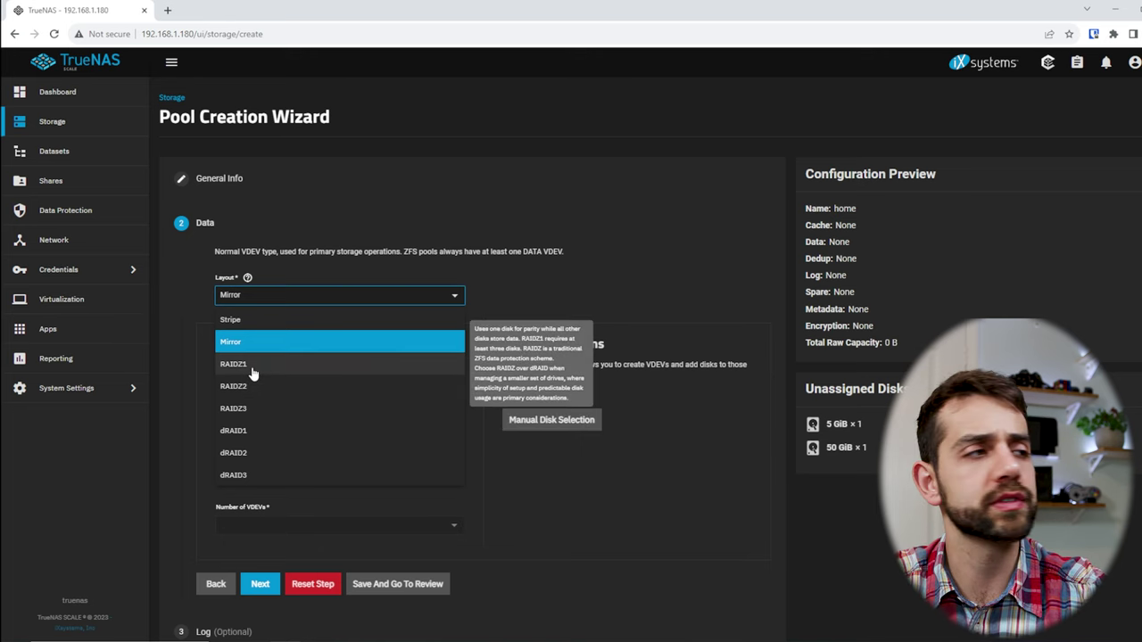
click(267, 320)
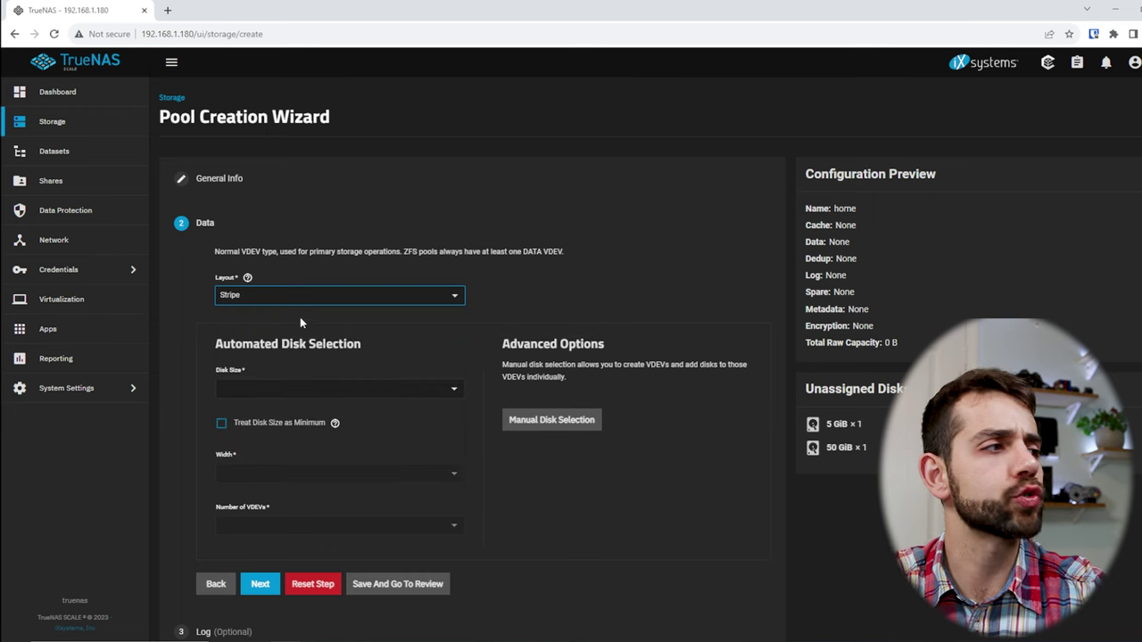
Assign the 50 GiB (HDD) disk size to the data VDEV and check the assignment in the manual disk selection.
click(313, 394)
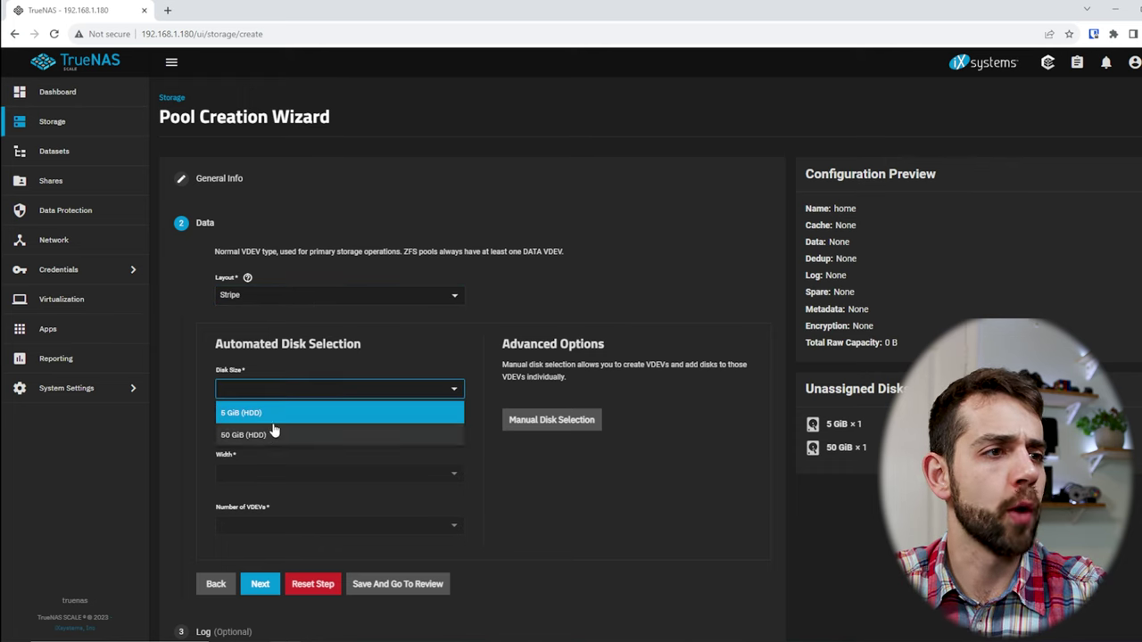
click(514, 328)
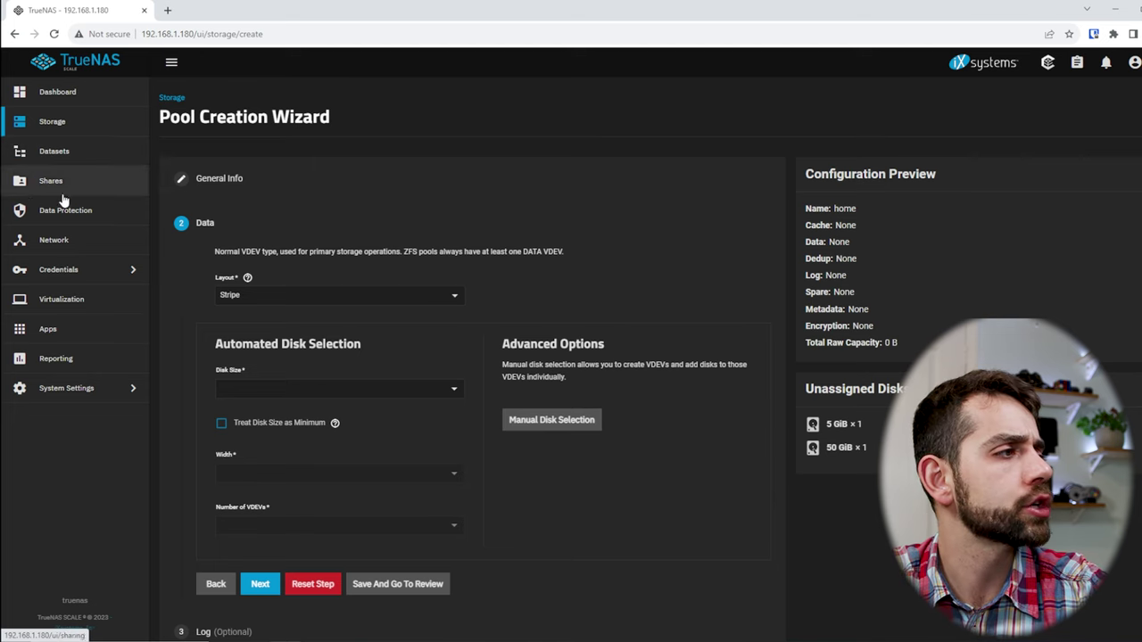
click(284, 388)
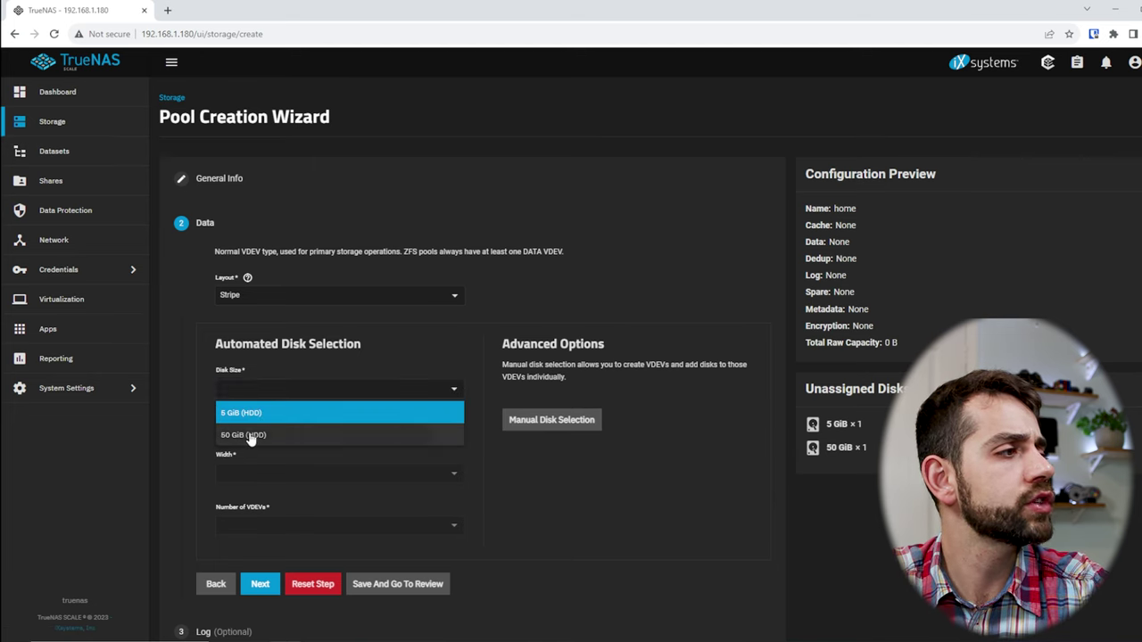
click(254, 435)
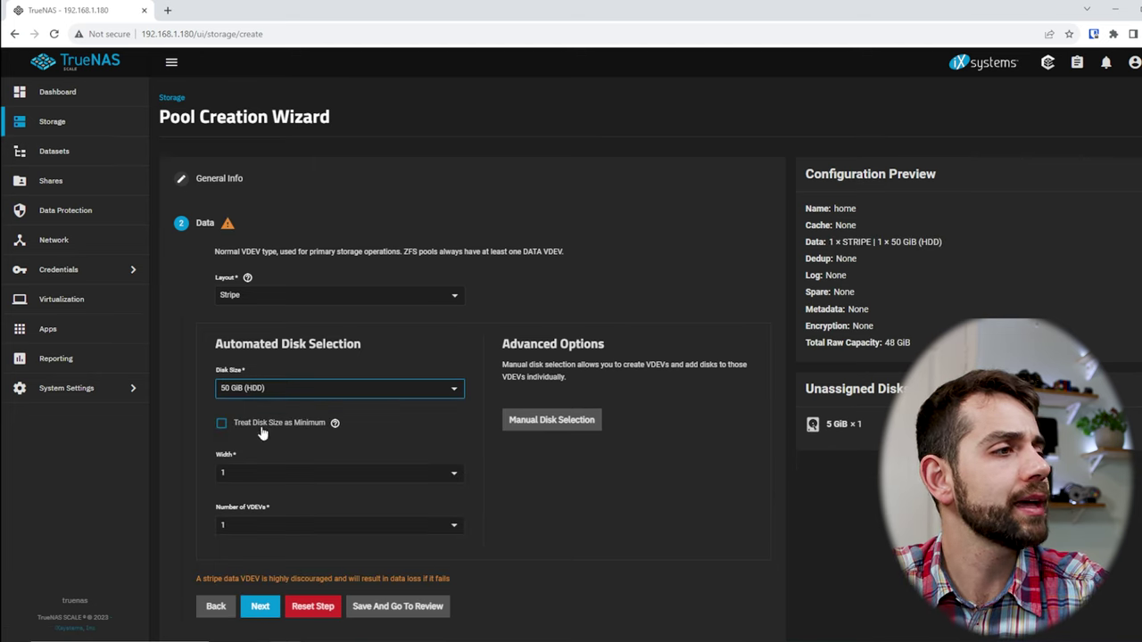
click(524, 425)
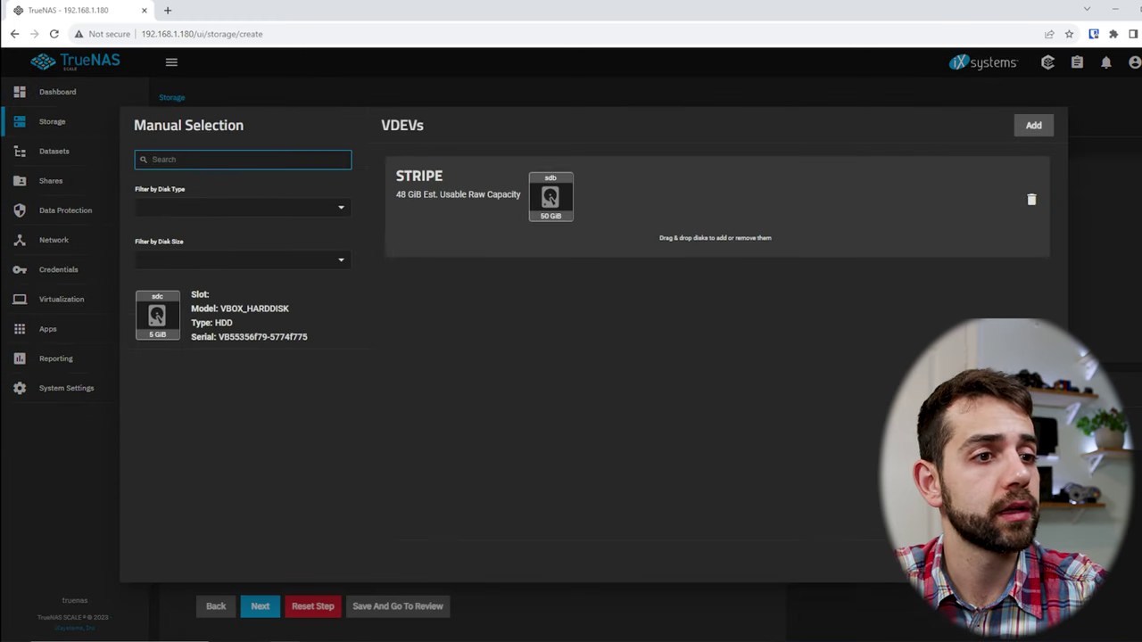
key(Escape)
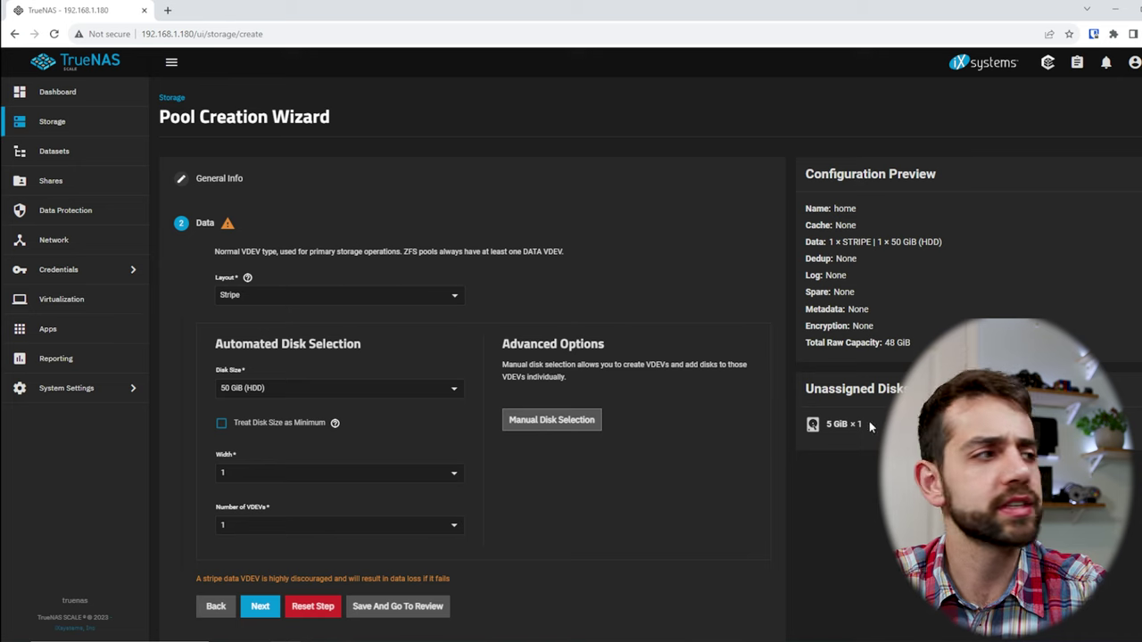
Add a log VDEV with the Stripe layout using the 5 GiB (HDD) disk with a width of 1.
scroll(496, 415, down, 5)
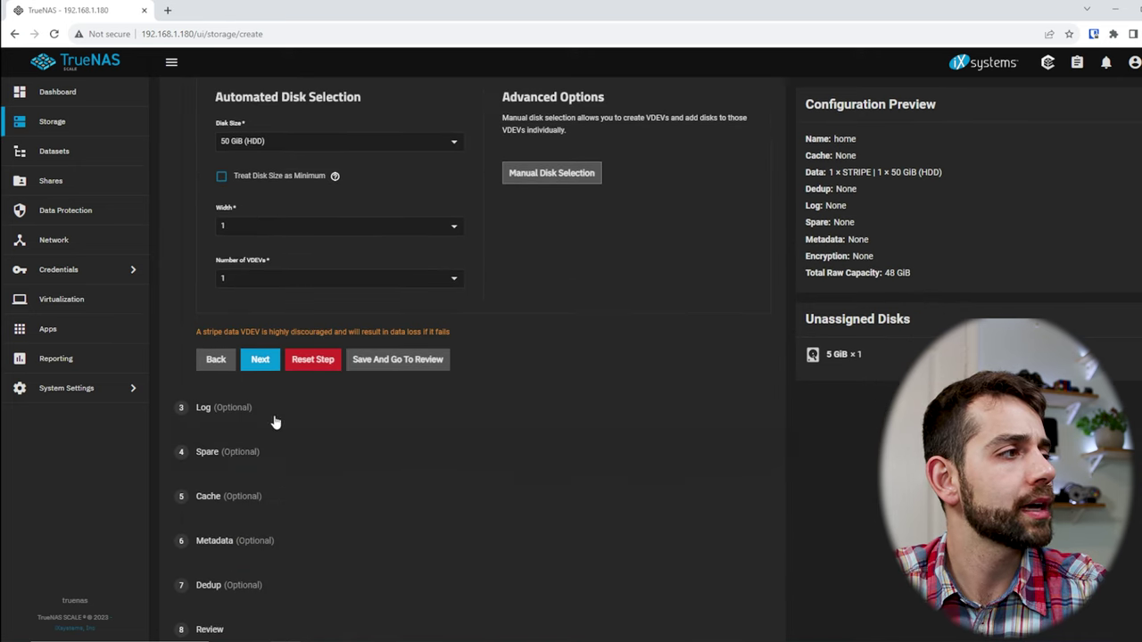
click(270, 365)
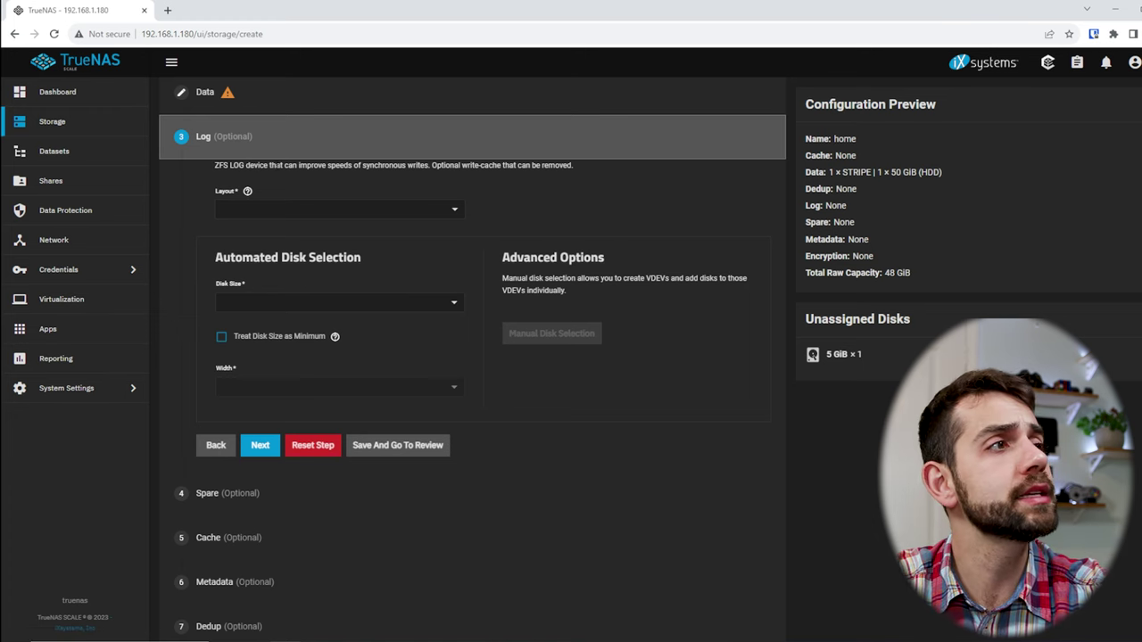
drag(462, 165, 496, 165)
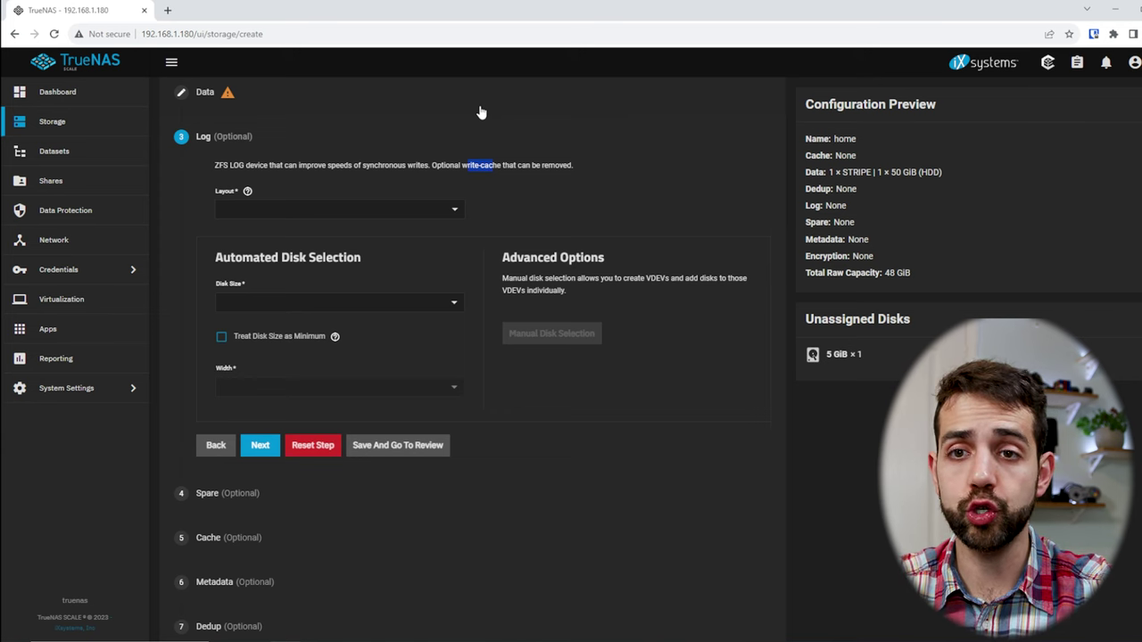
click(362, 211)
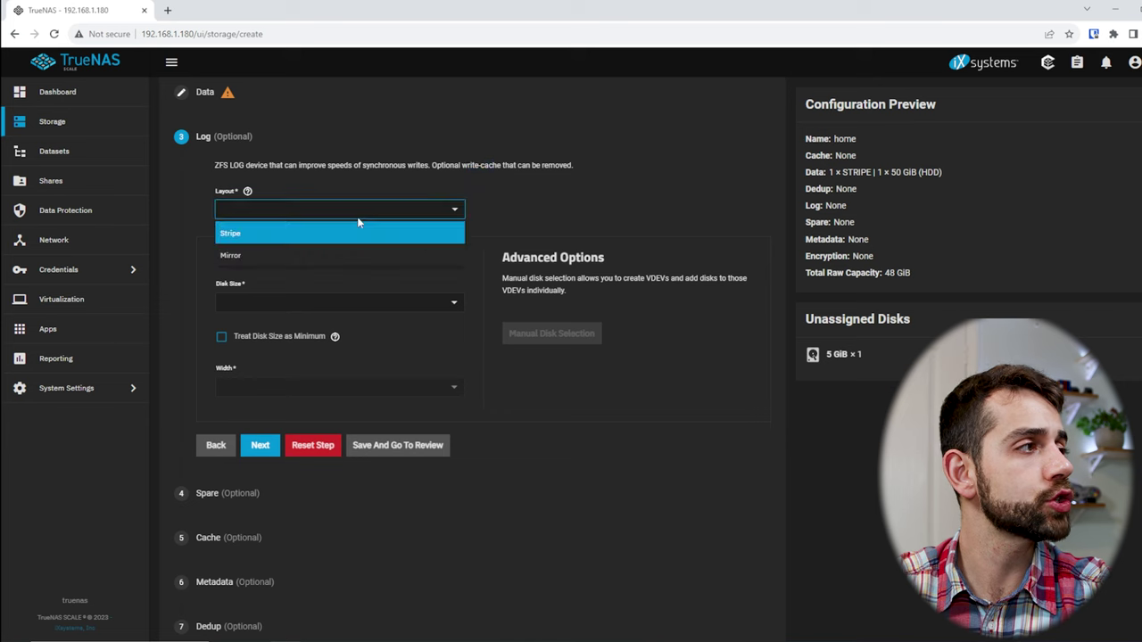
click(239, 232)
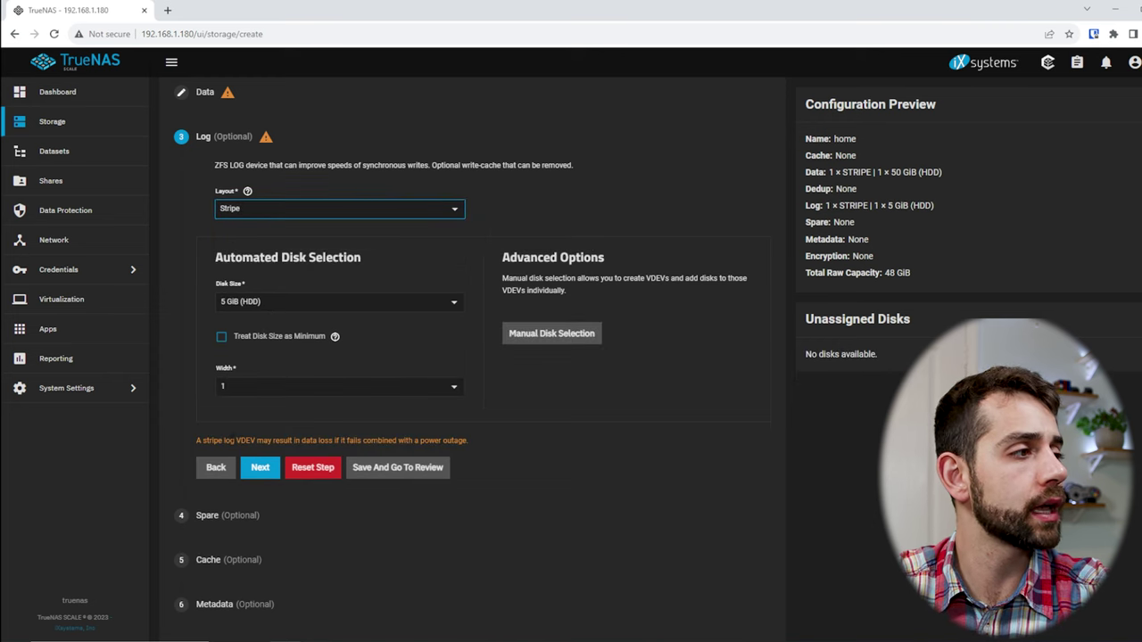
drag(230, 441, 461, 441)
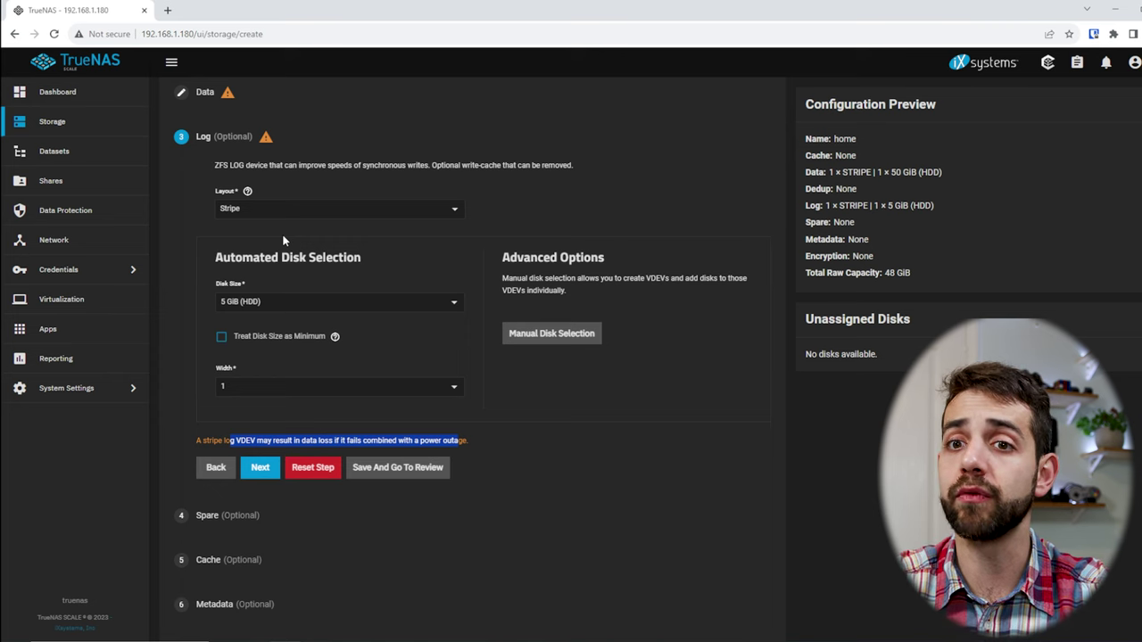
click(263, 467)
Leave the spare, cache, metadata and dedup VDEVs unassigned and proceed to the pool review.
drag(393, 211, 499, 229)
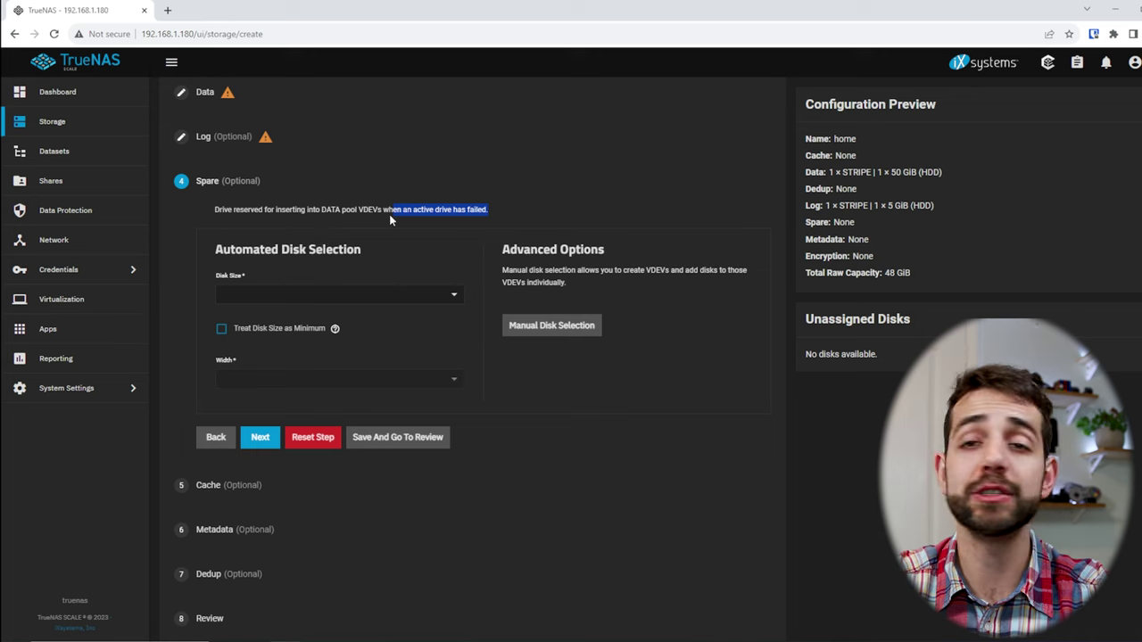
click(212, 487)
drag(270, 254, 229, 255)
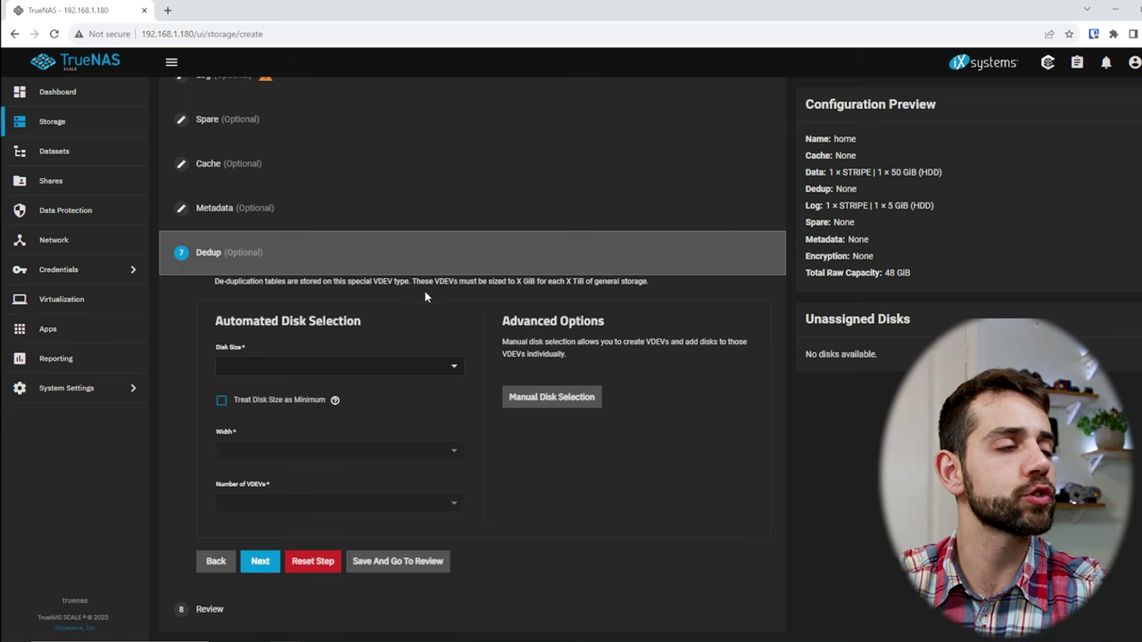
click(232, 604)
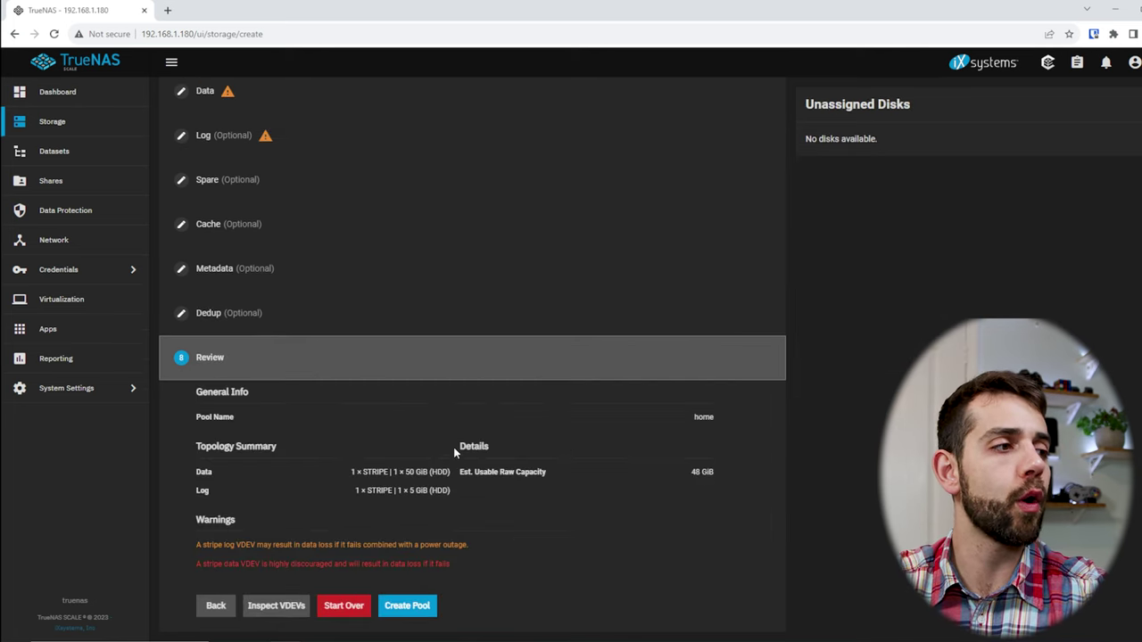
Check the review's warnings and topology summary, and create the pool, confirming that the contents of all added disks will be erased.
drag(223, 544, 489, 563)
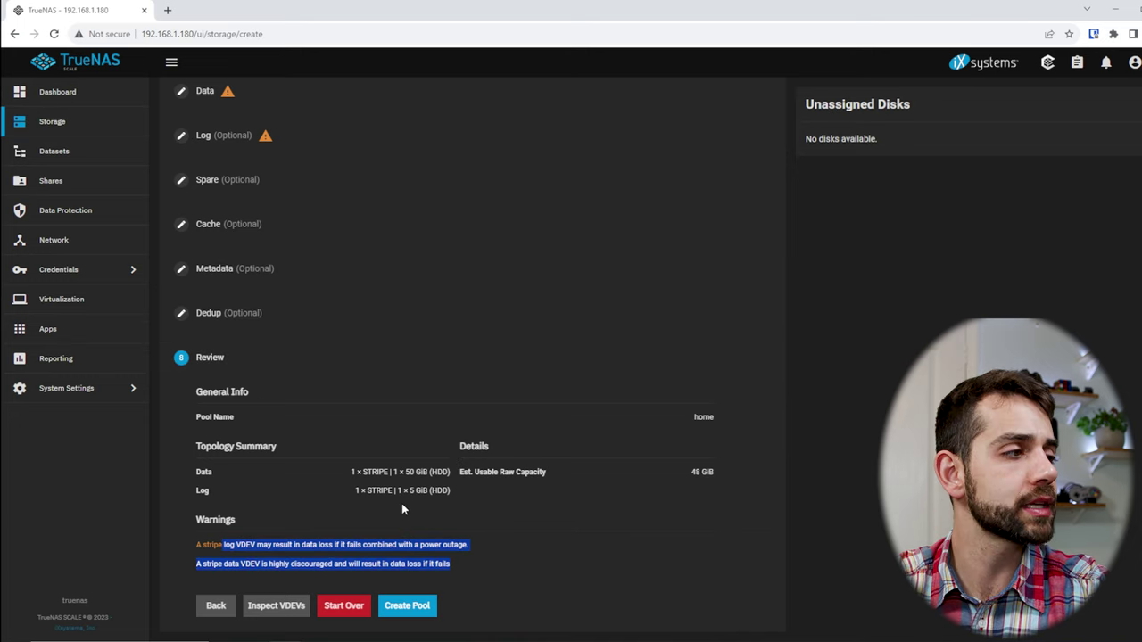
drag(218, 544, 472, 544)
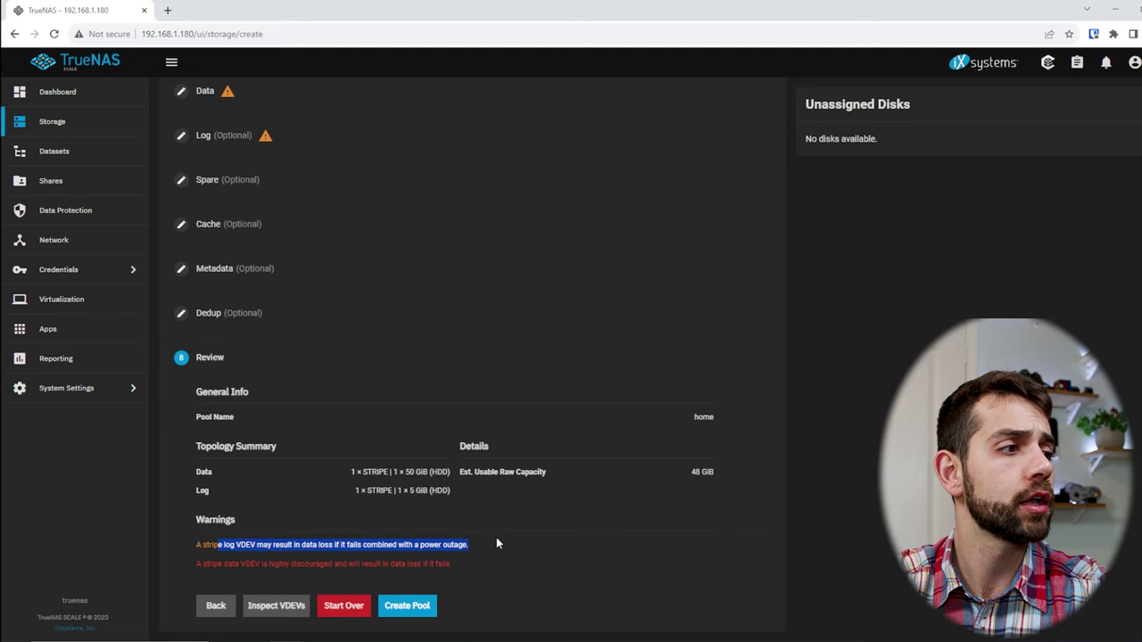
drag(218, 563, 486, 569)
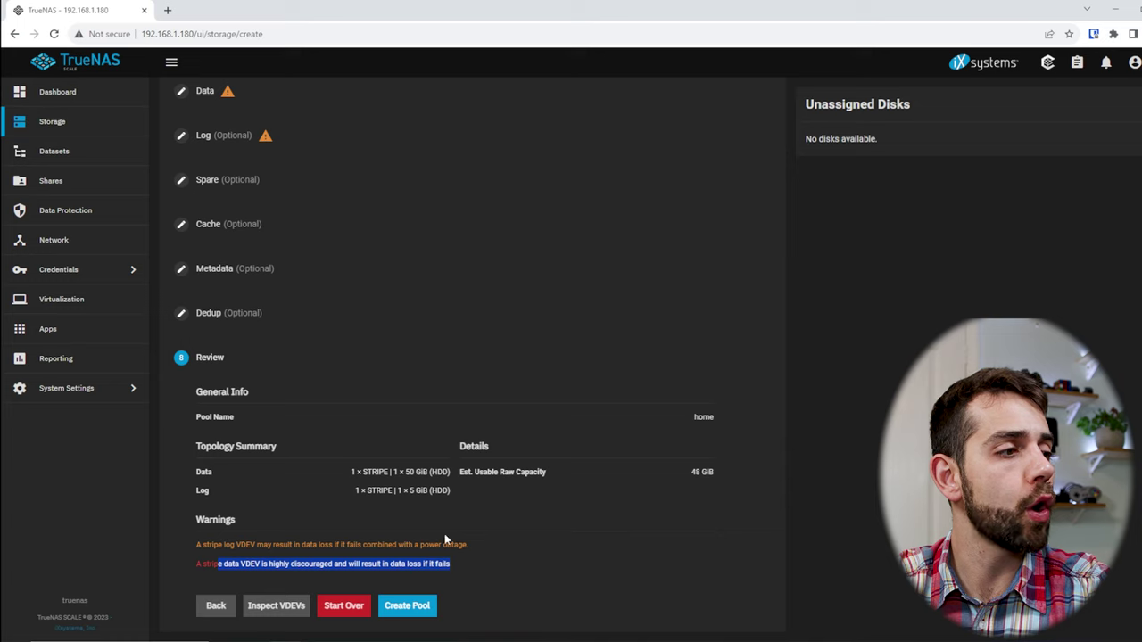
drag(371, 471, 443, 473)
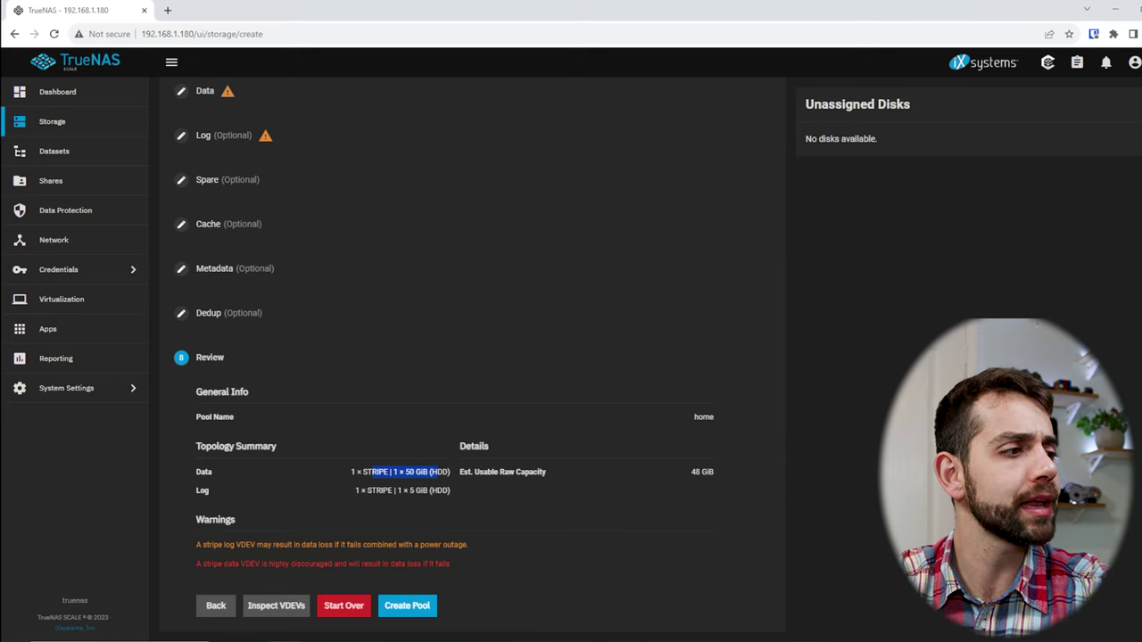
click(410, 611)
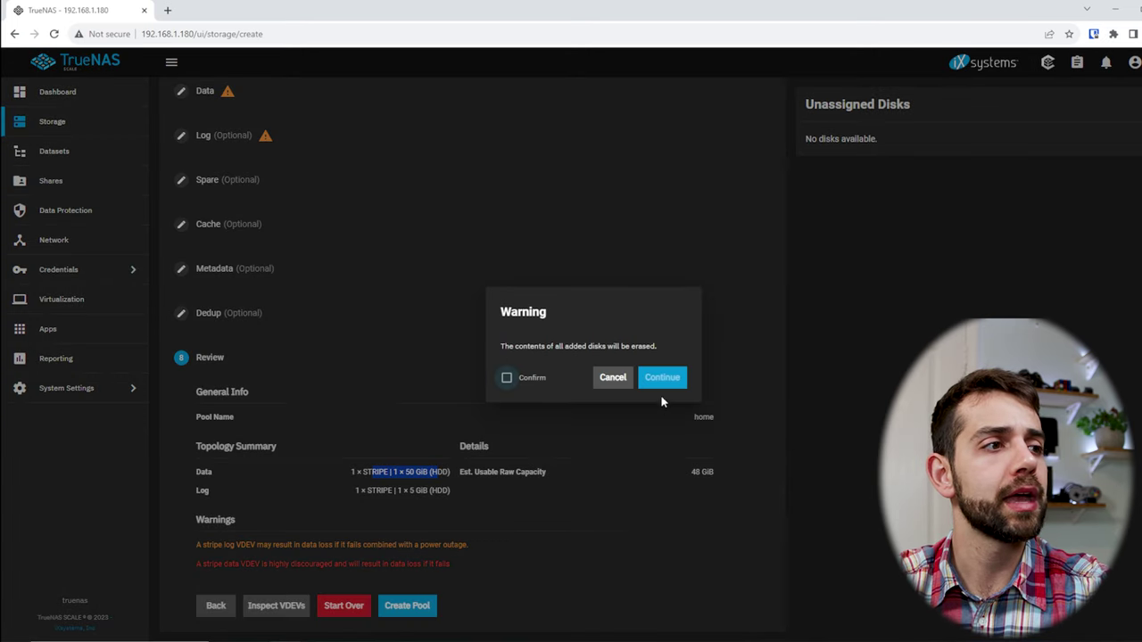
click(516, 381)
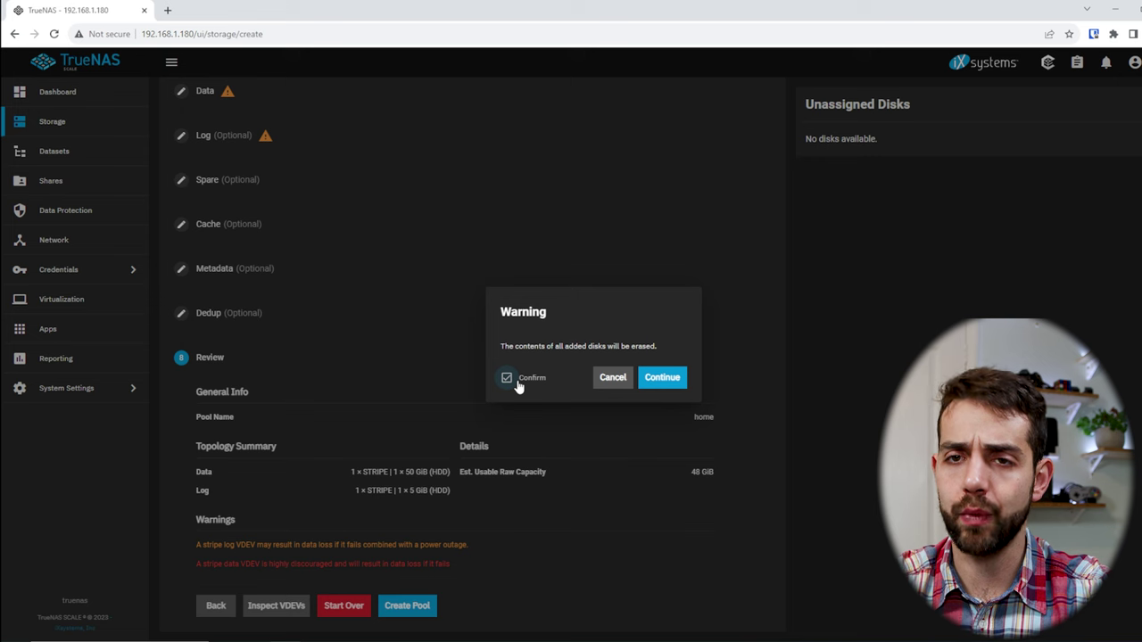
click(663, 381)
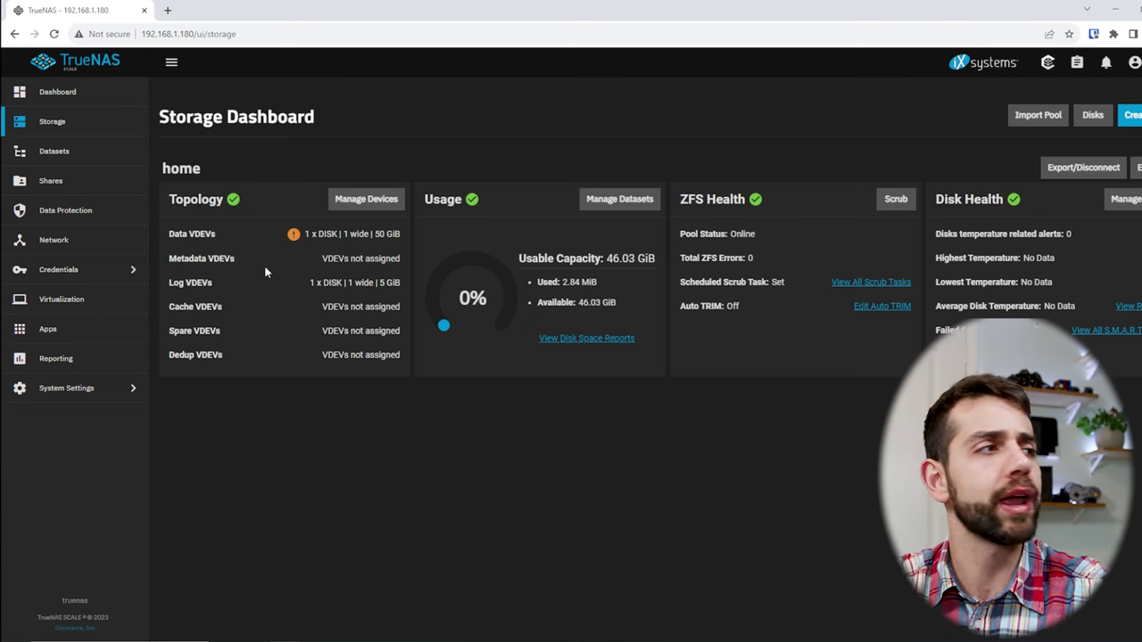
Examine the home pool's data and log VDEV topology, its disk health, and the details of its root dataset.
drag(304, 234, 372, 234)
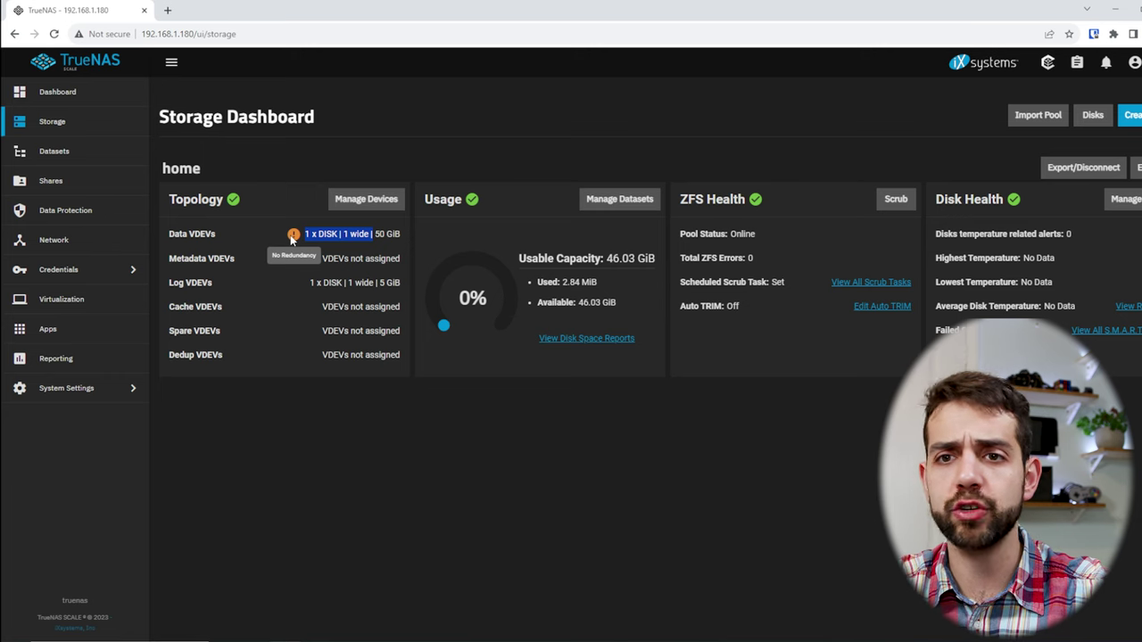
drag(185, 282, 373, 282)
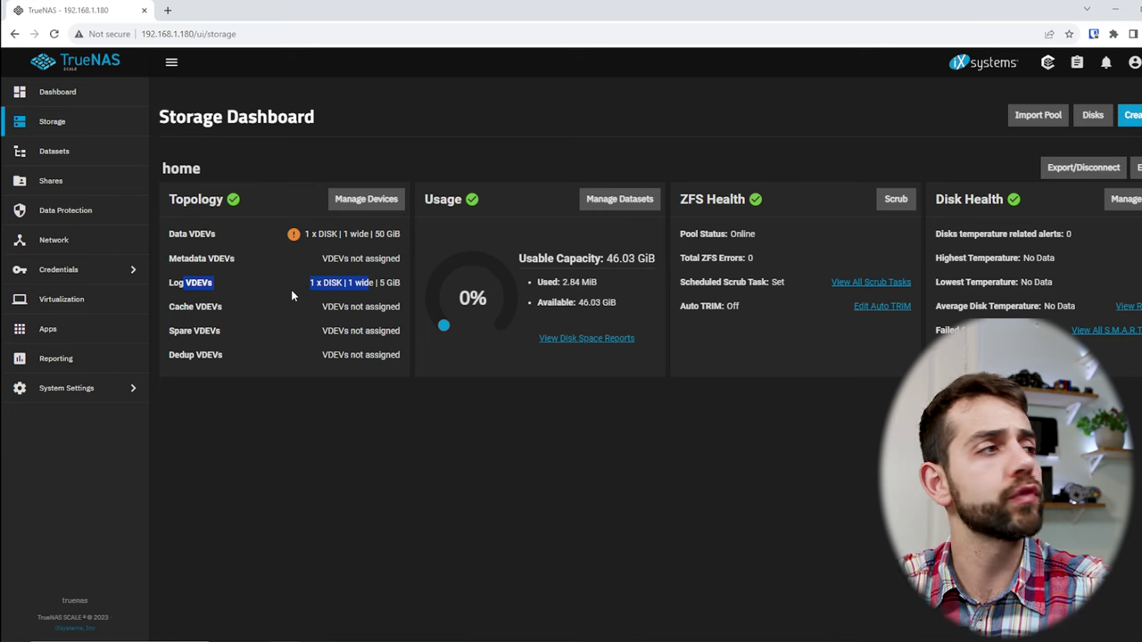
drag(323, 282, 405, 303)
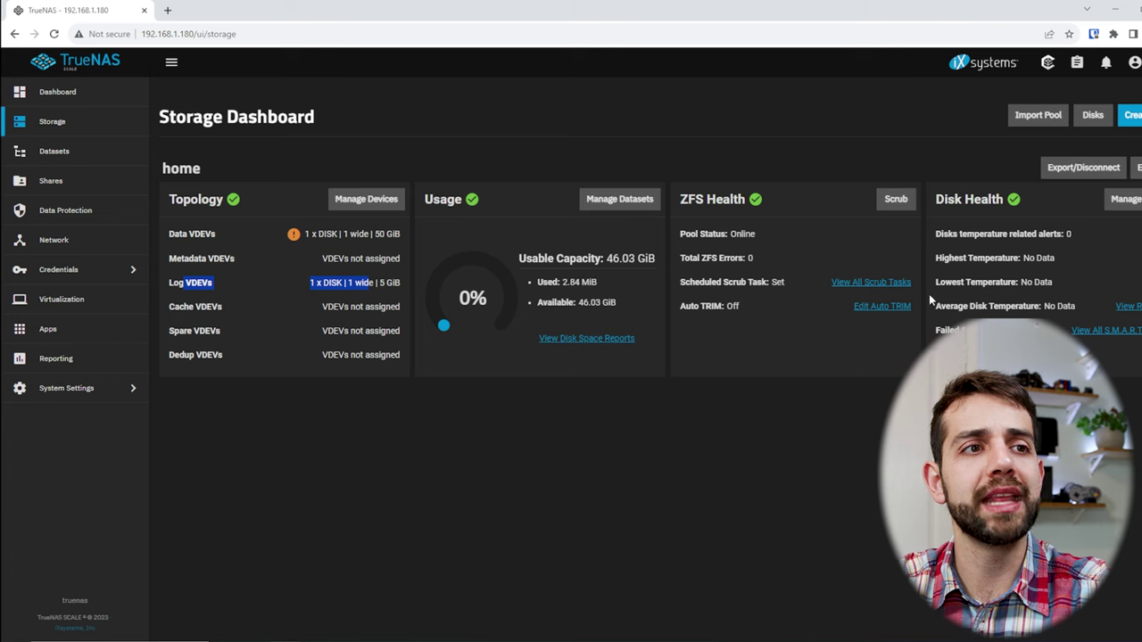
double_click(1013, 306)
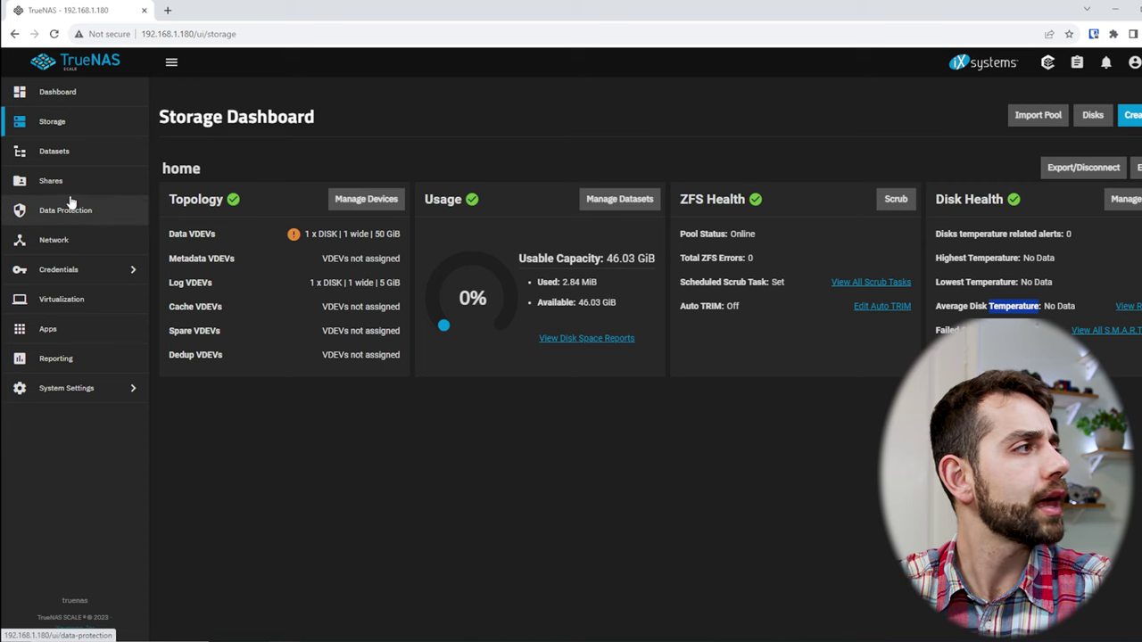
click(69, 151)
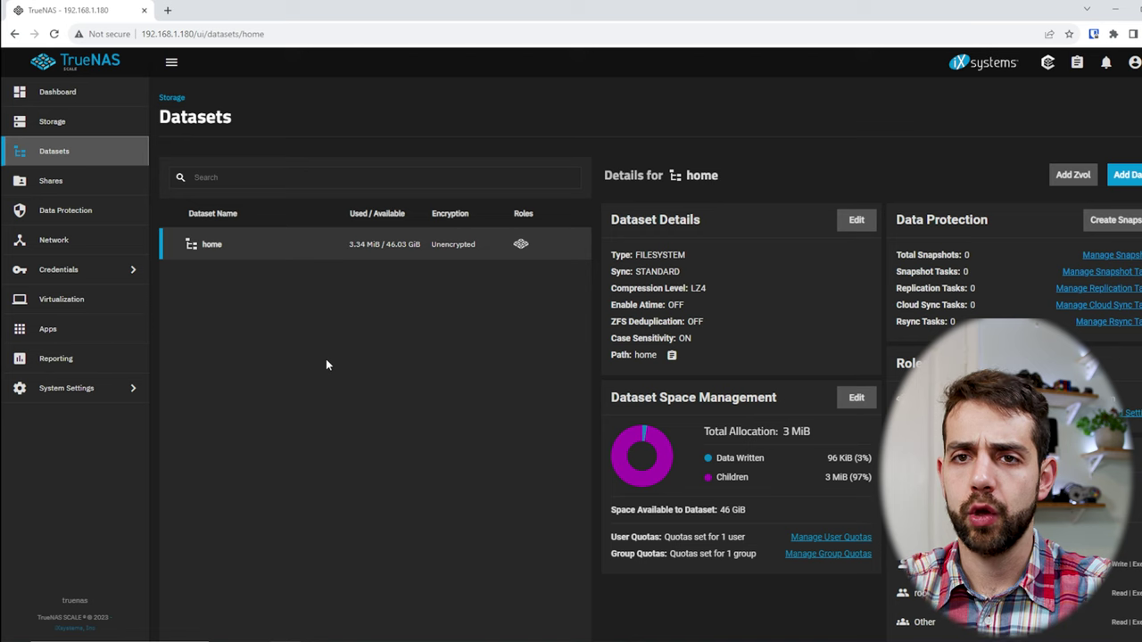
Choose the home pool as the storage pool for Apps.
click(49, 330)
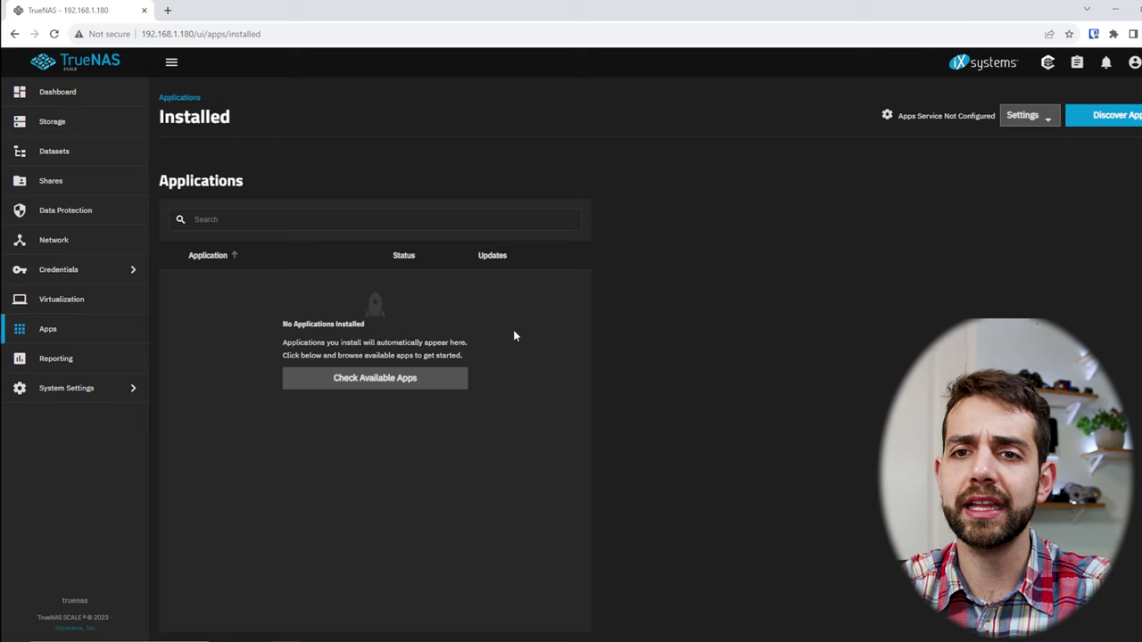
click(1026, 118)
click(1040, 142)
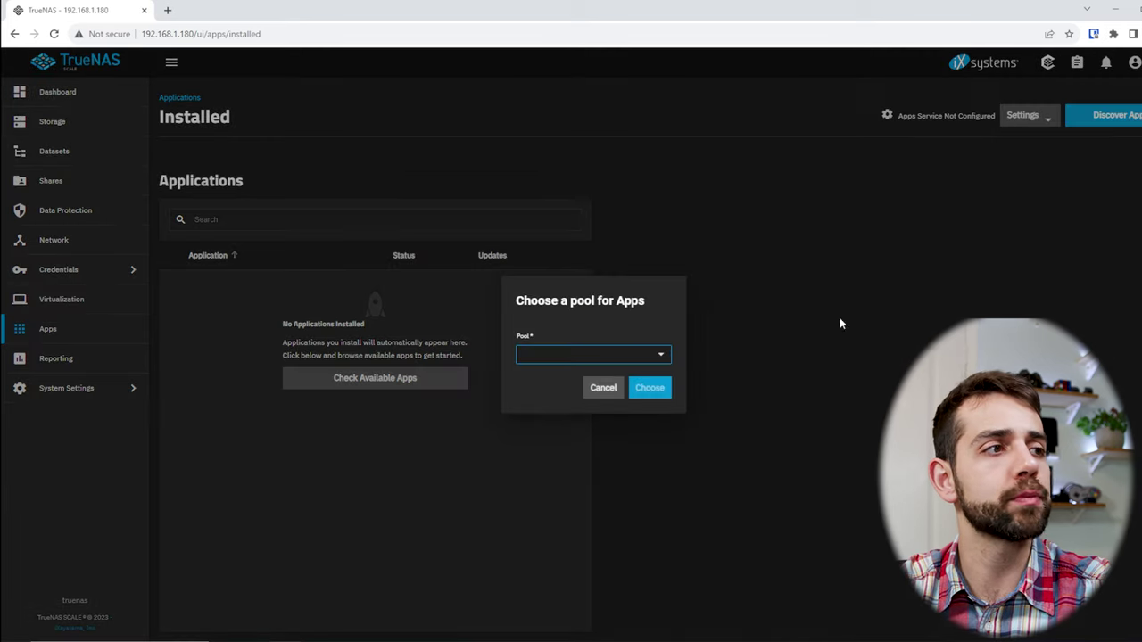
click(575, 364)
click(540, 385)
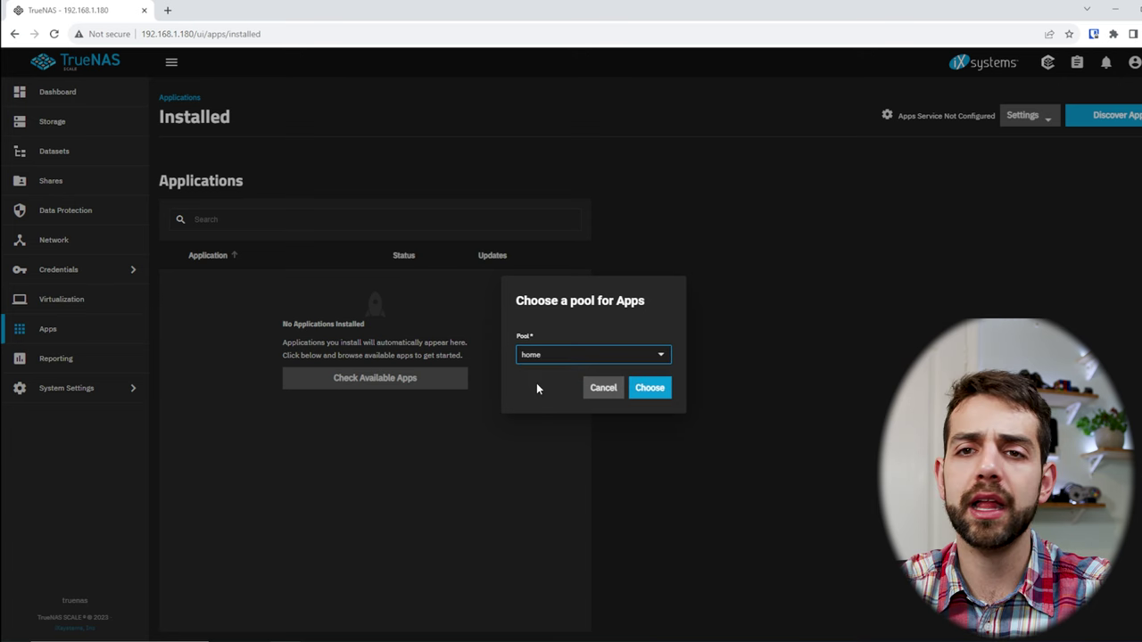
click(642, 389)
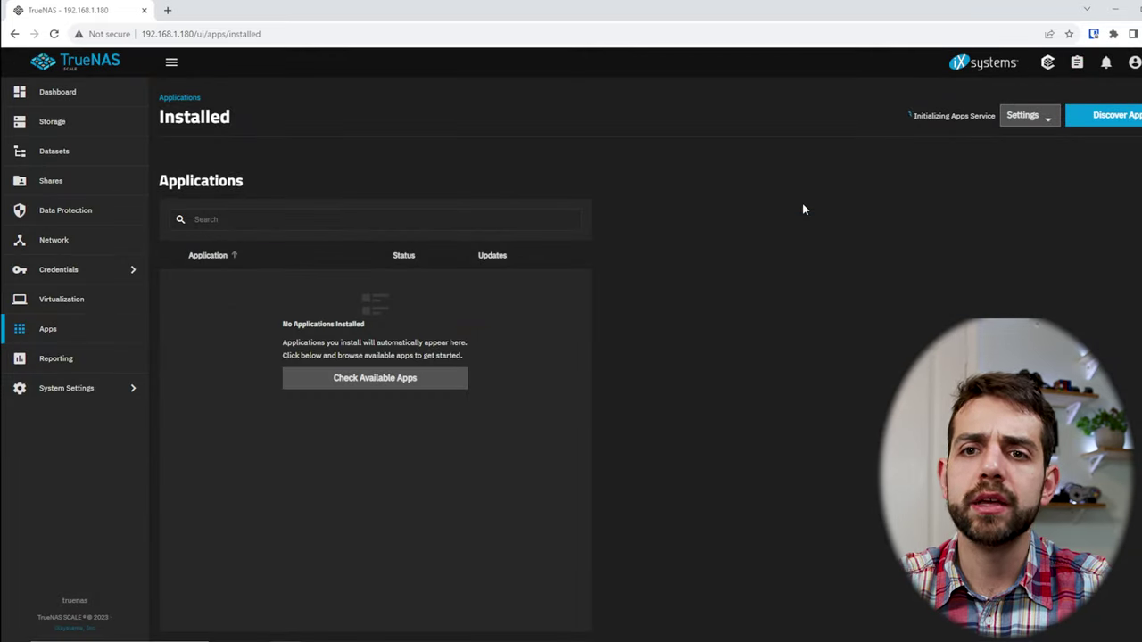
Open the app catalog and browse the full list of new and updated apps available for installation.
click(1113, 116)
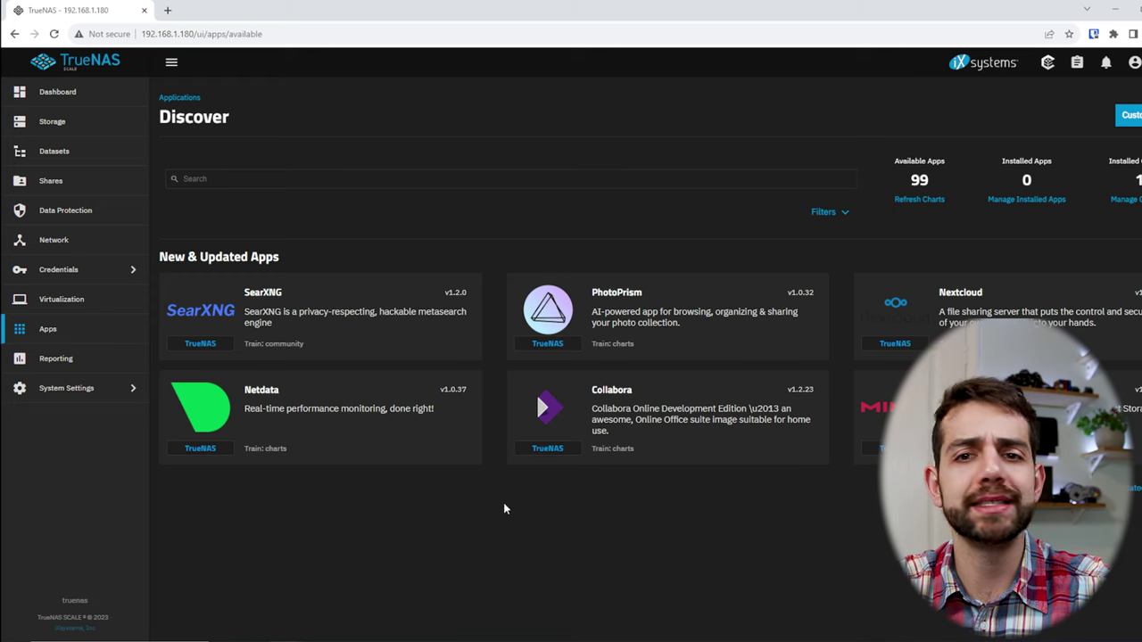
click(218, 256)
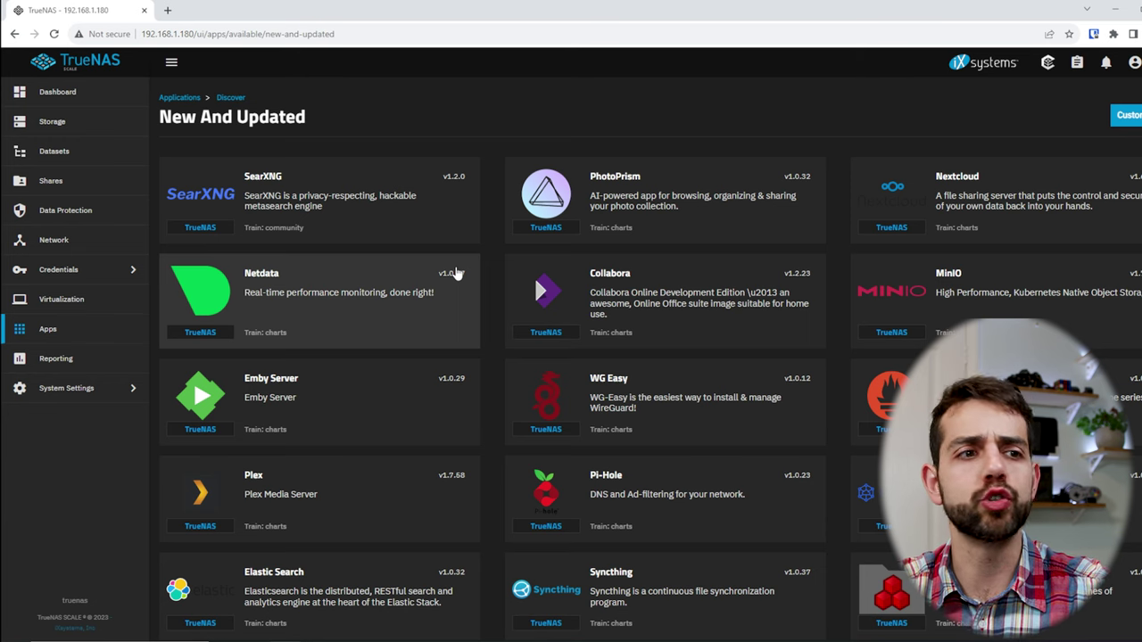
scroll(624, 286, down, 9)
scroll(633, 312, down, 9)
scroll(647, 366, up, 4)
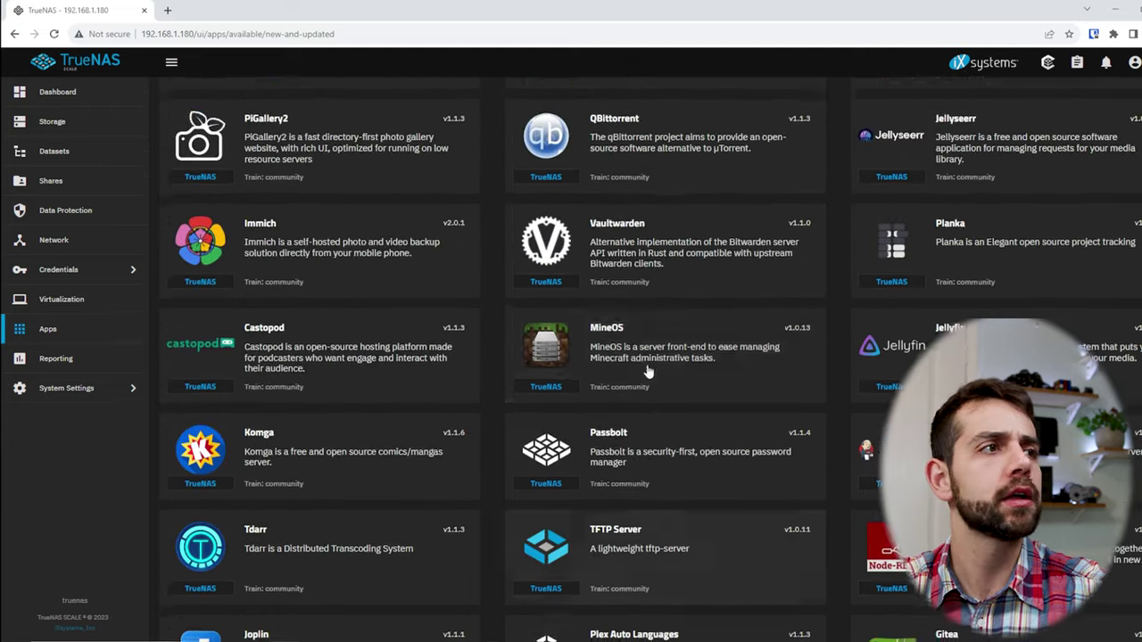
scroll(647, 372, up, 10)
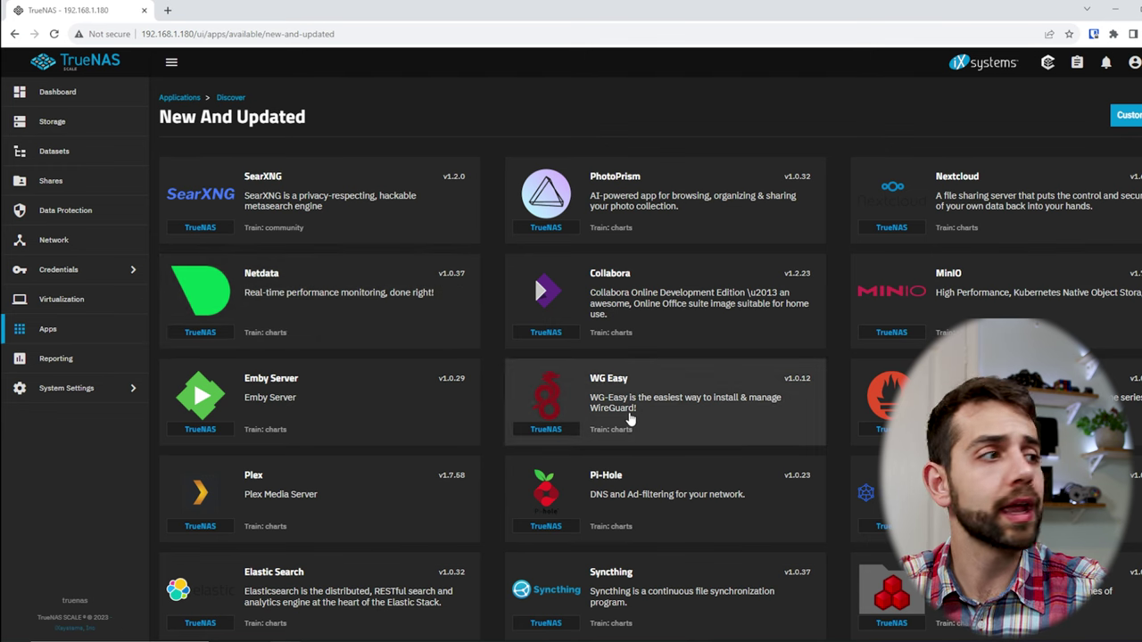
scroll(360, 410, down, 2)
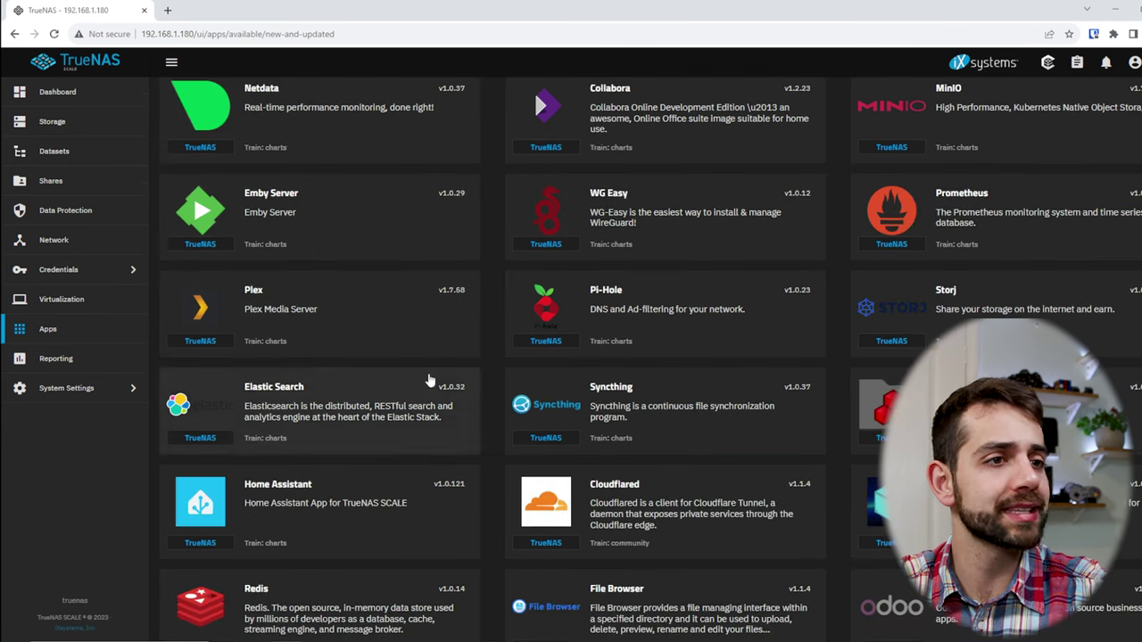
scroll(428, 381, down, 1)
scroll(544, 477, down, 1)
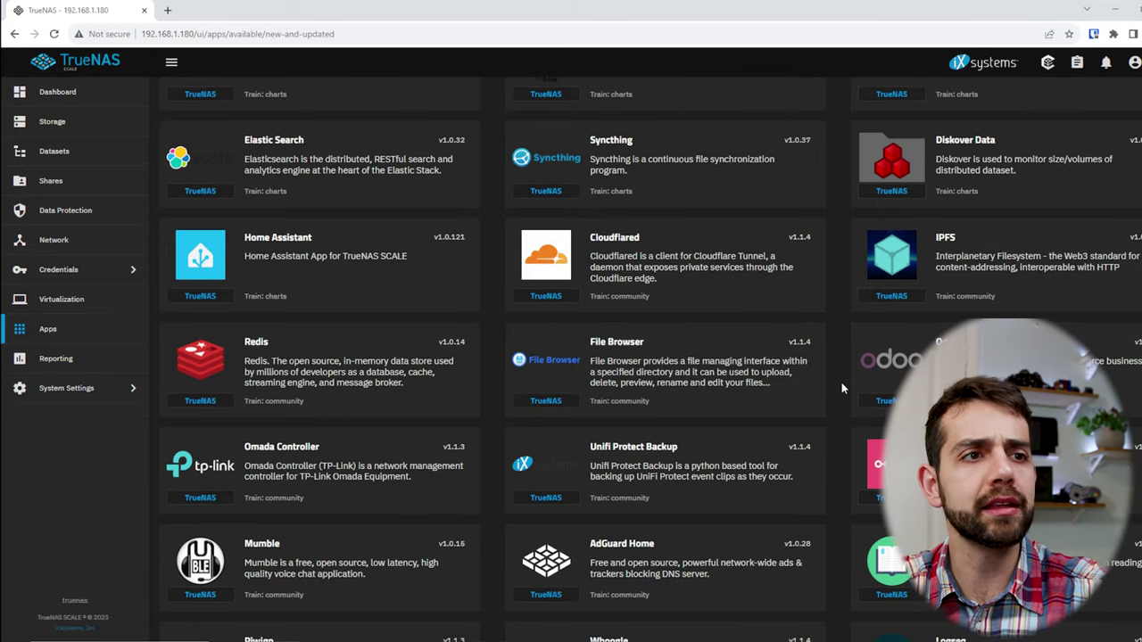
scroll(841, 382, up, 4)
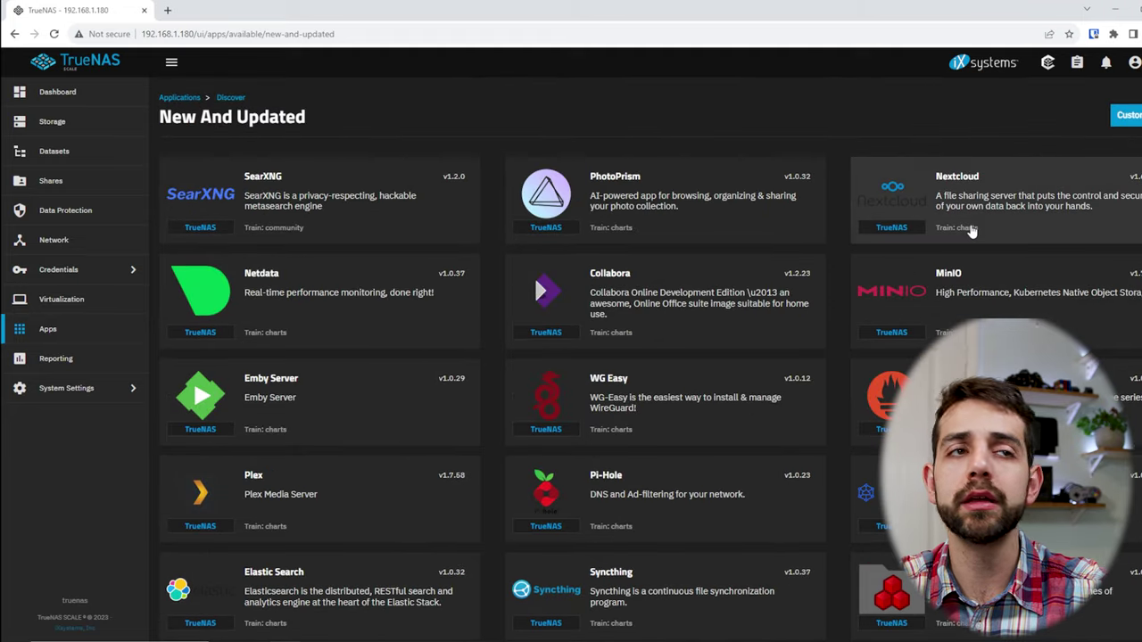
Start installing the Nextcloud app from the catalog, confirming and agreeing to the information notice about applications.
click(989, 214)
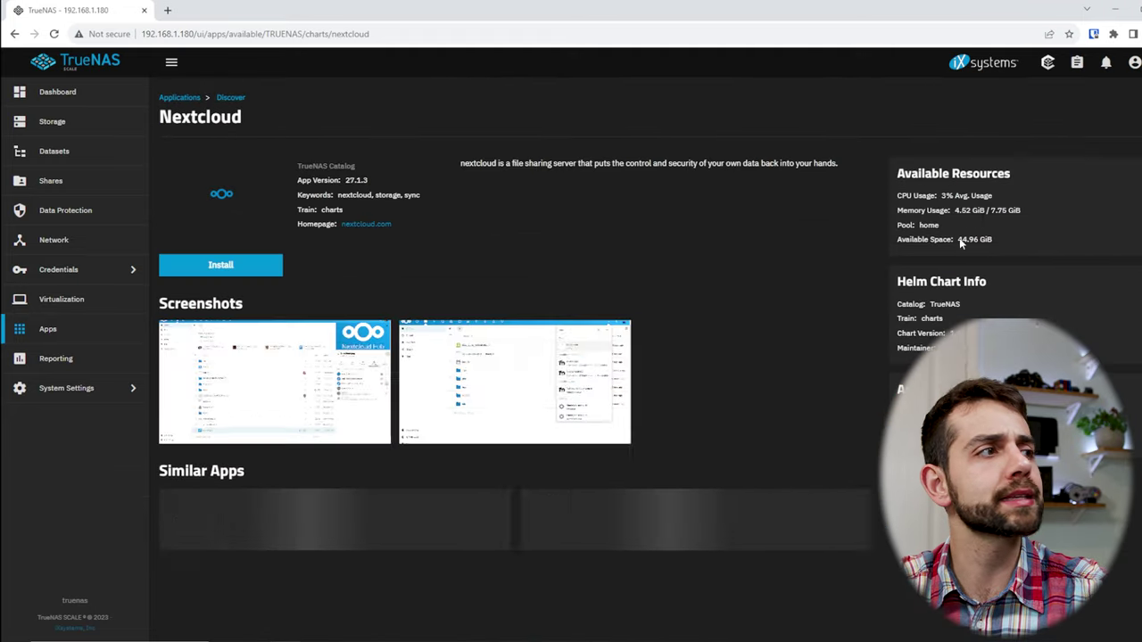
click(214, 270)
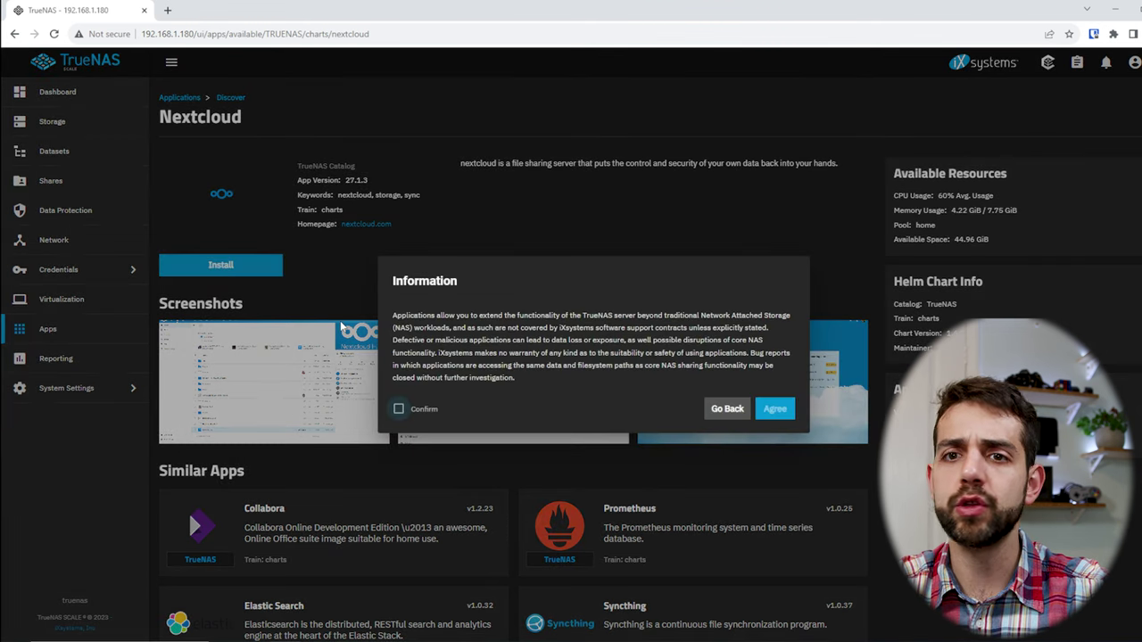
click(398, 408)
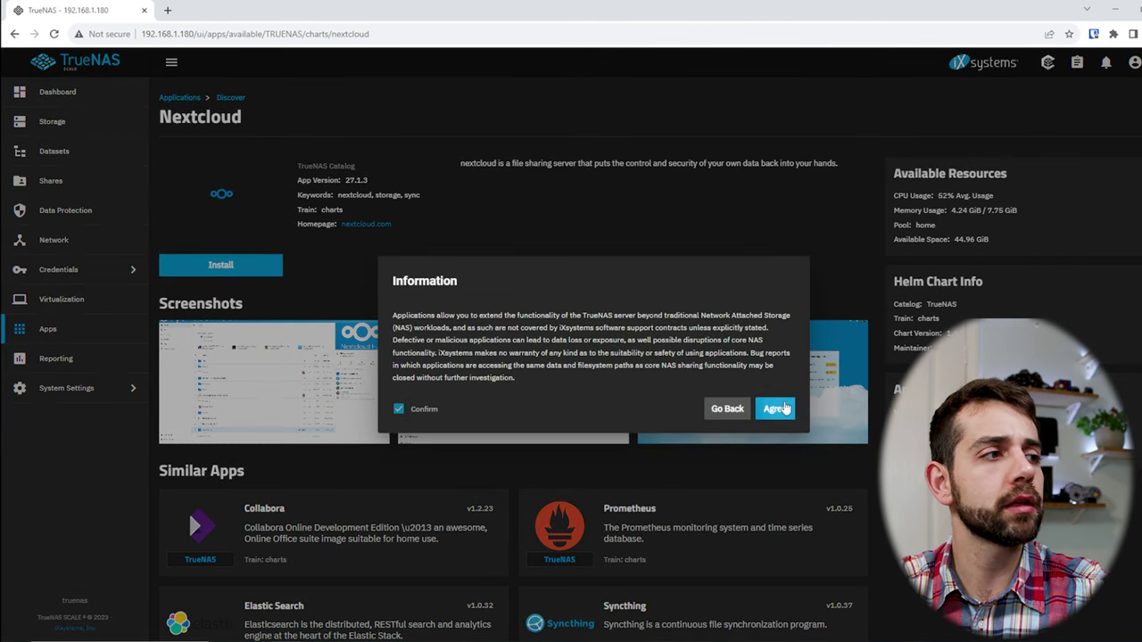
click(777, 409)
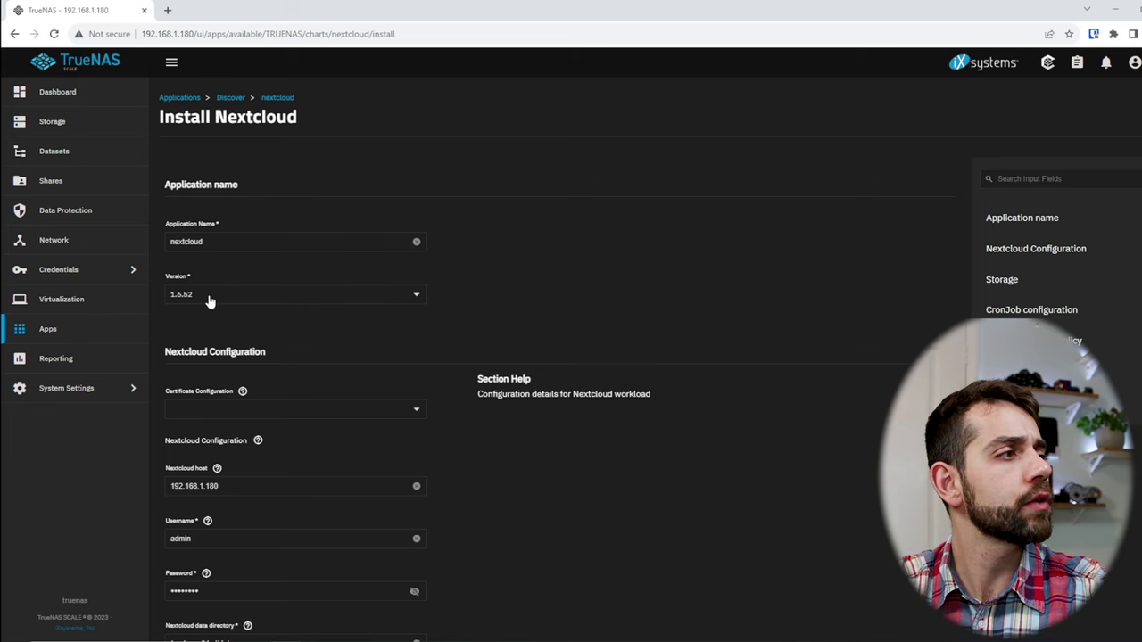
Leave the Nextcloud certificate configuration empty, keep the admin username, and enter the account password.
click(197, 416)
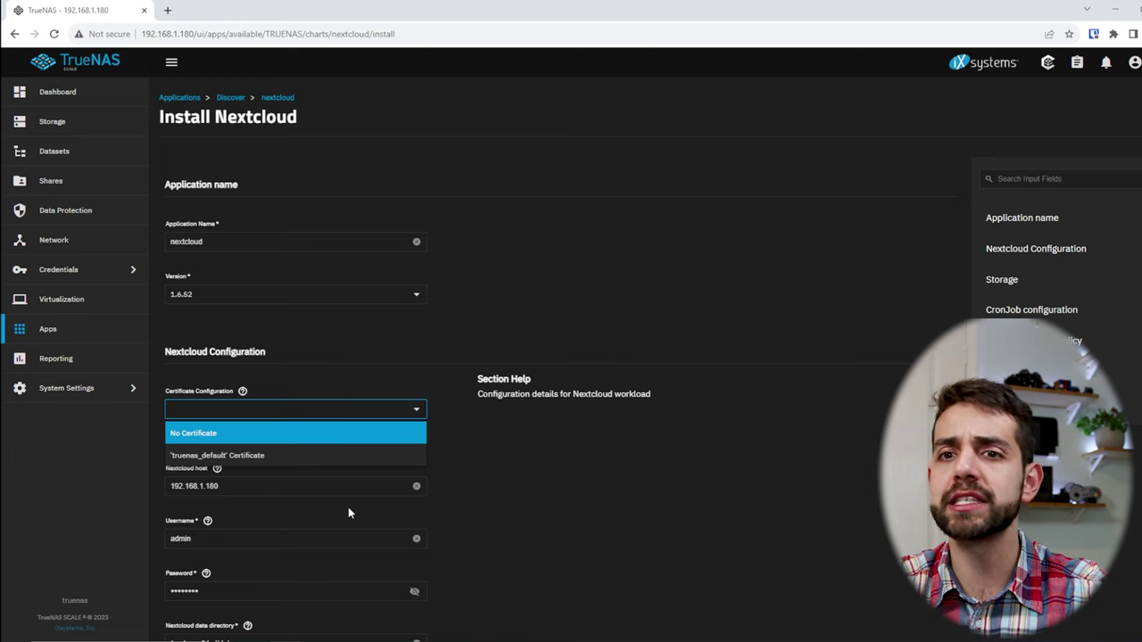
click(224, 466)
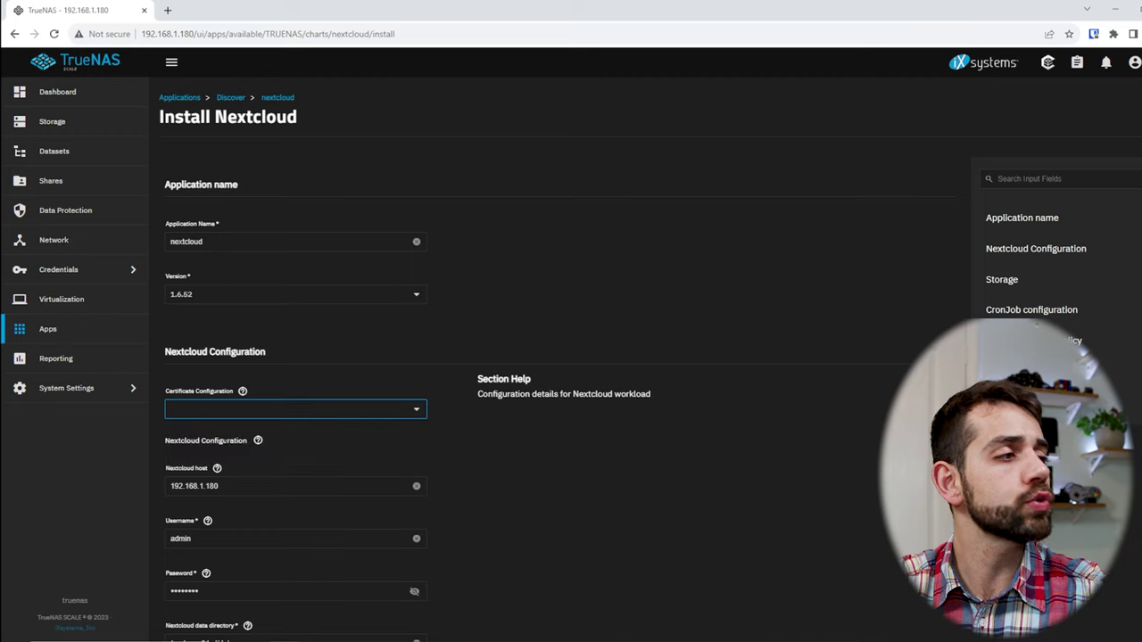
scroll(235, 434, down, 2)
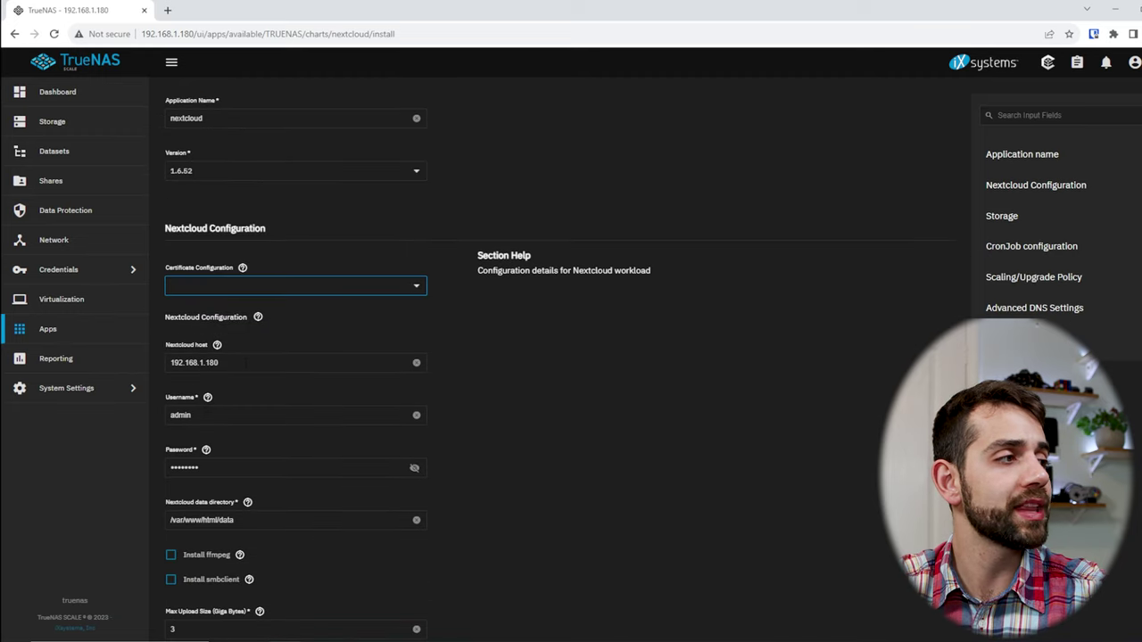
click(191, 415)
key(Tab)
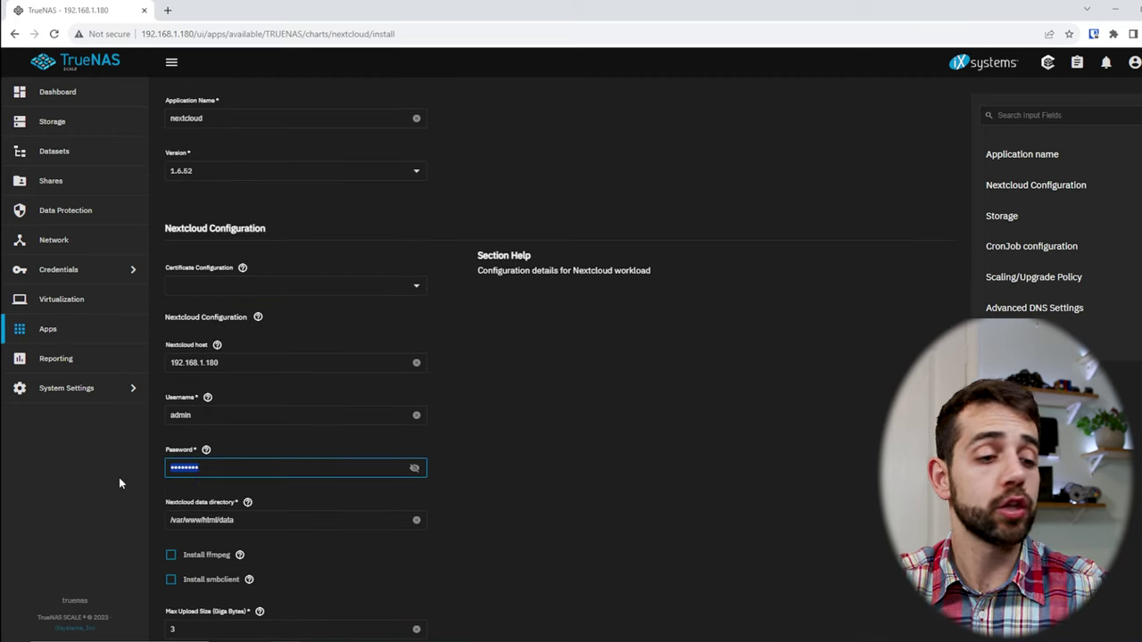
text(••••••••)
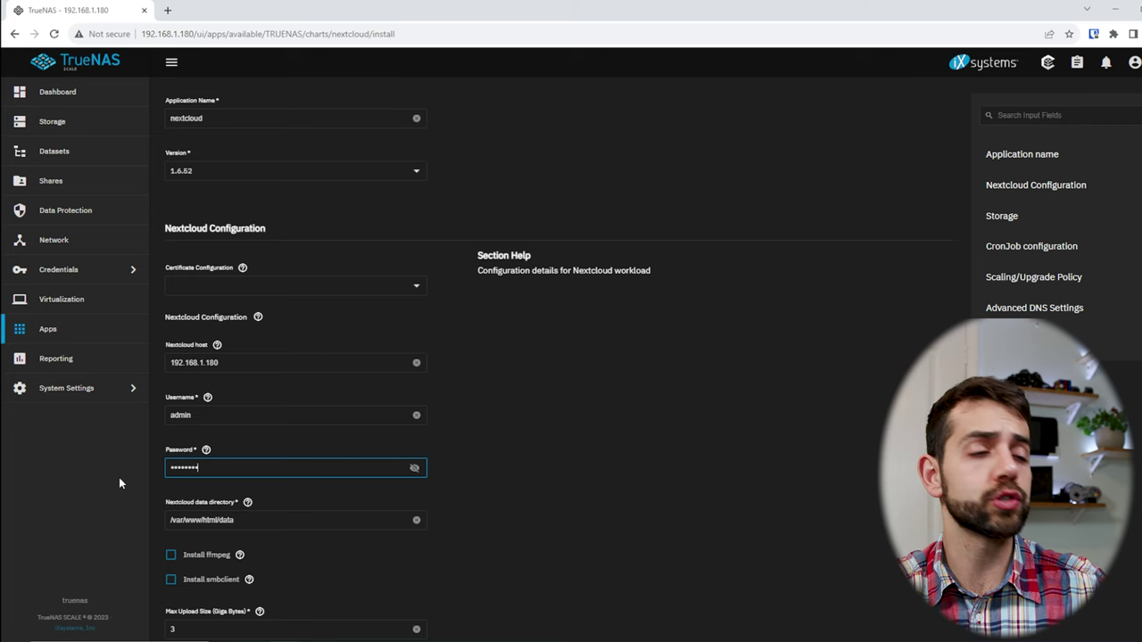
Review the remaining Nextcloud settings, leave the host path for the data volume disabled, and install the app.
scroll(263, 293, down, 3)
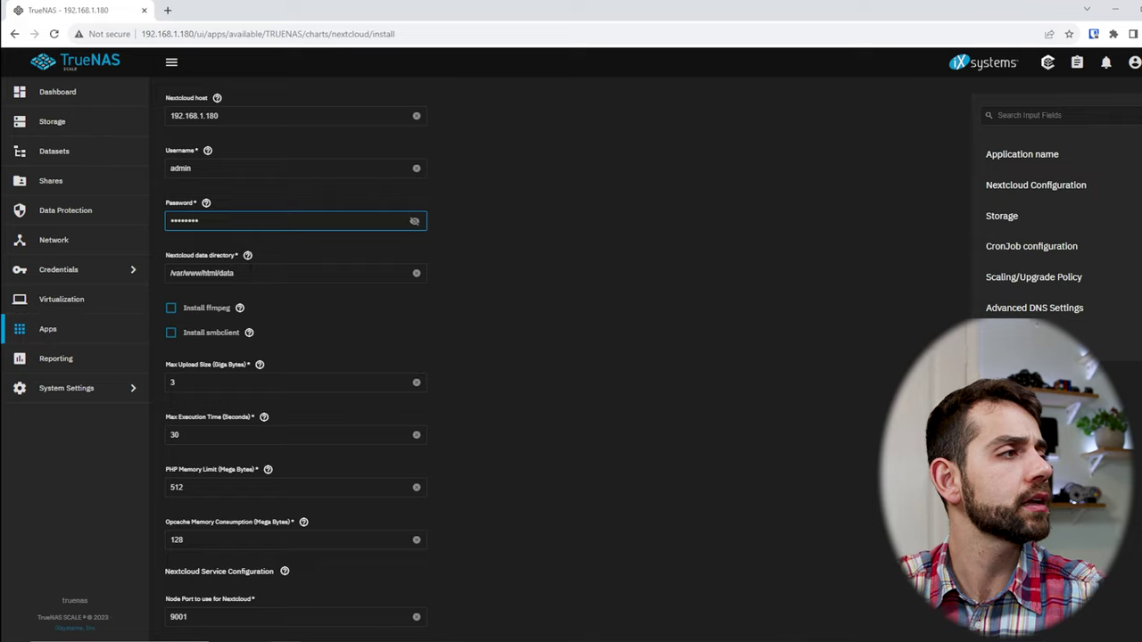
scroll(206, 384, down, 13)
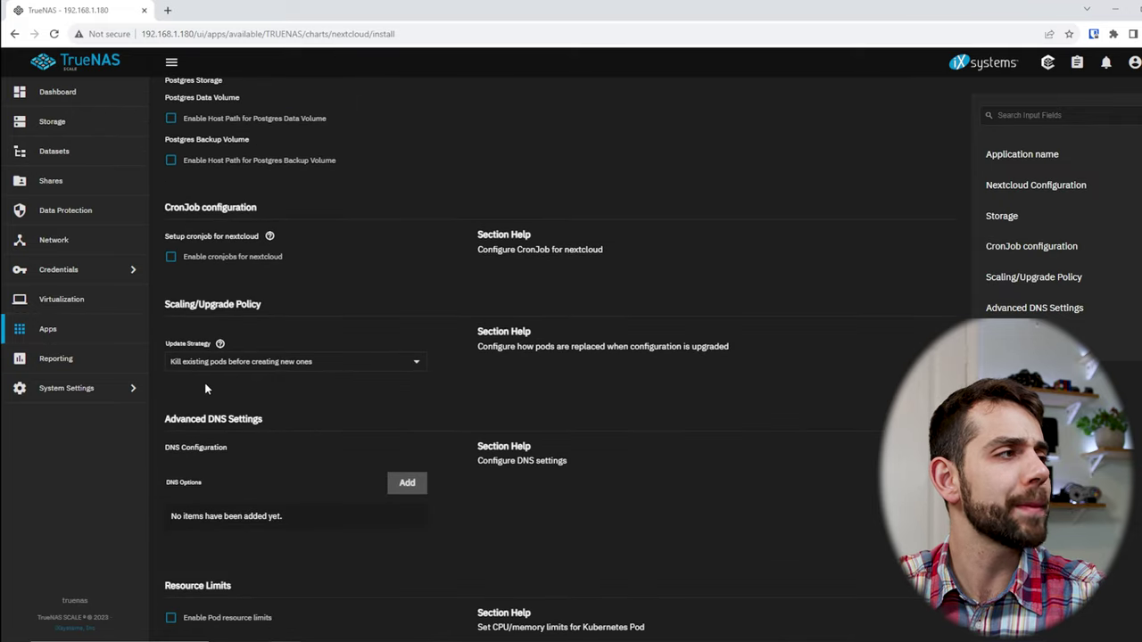
scroll(205, 389, down, 1)
scroll(207, 375, up, 5)
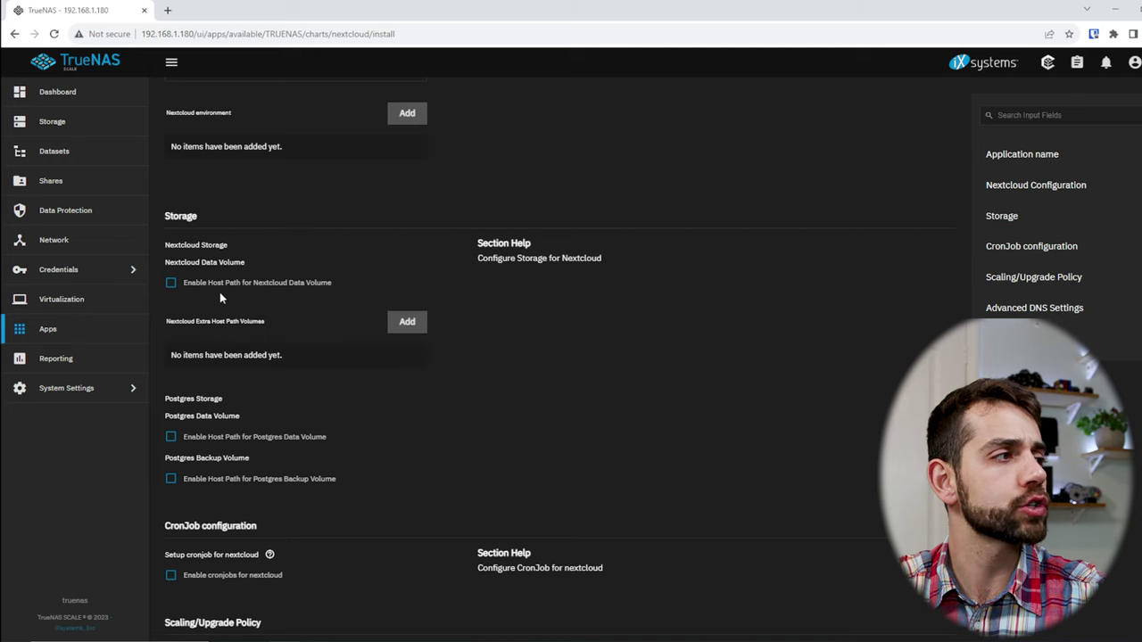
click(170, 282)
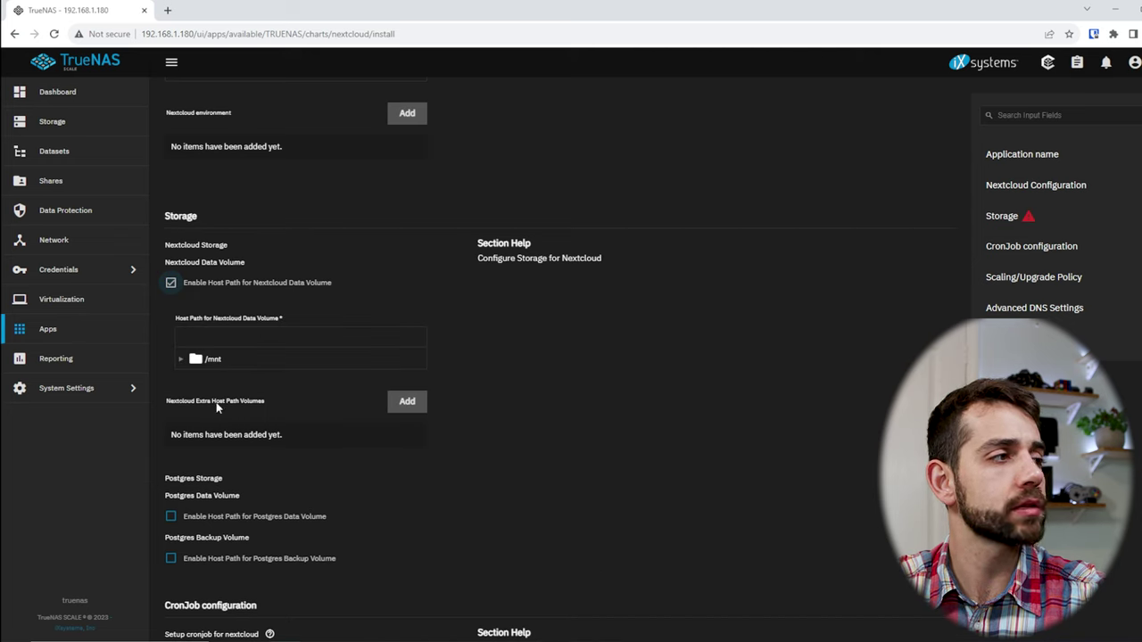
click(172, 283)
scroll(247, 438, down, 4)
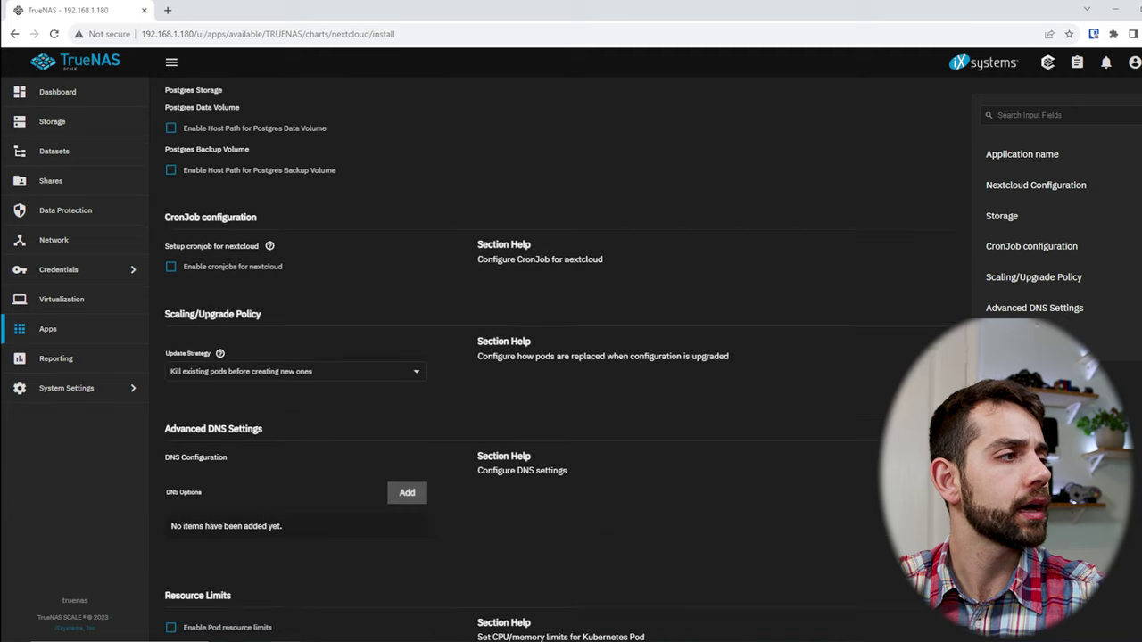
scroll(324, 262, down, 1)
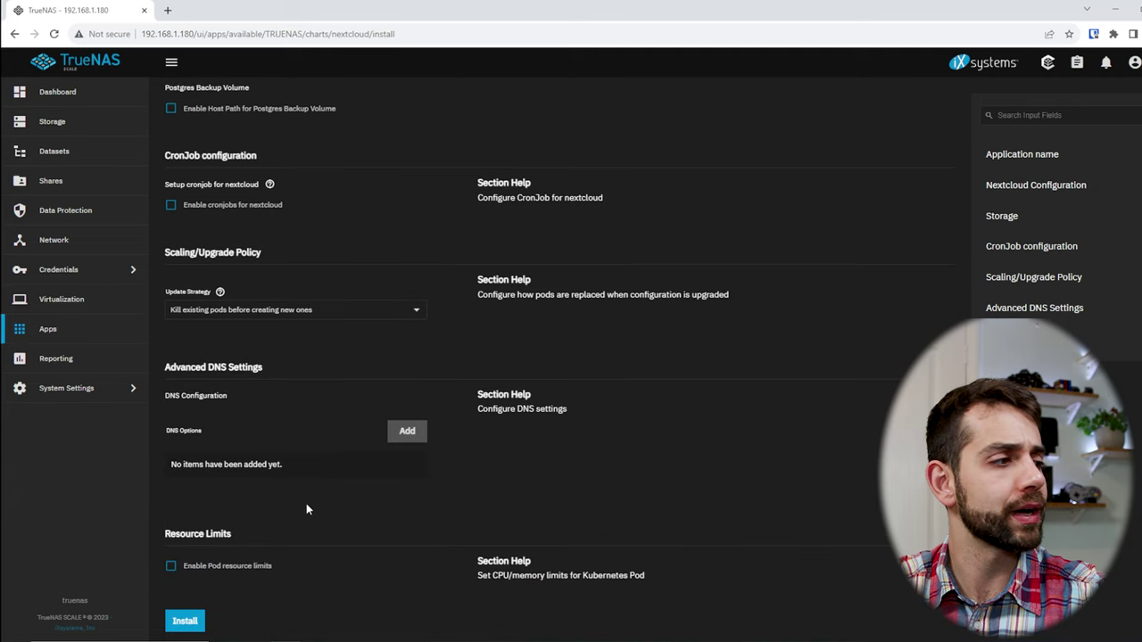
click(183, 623)
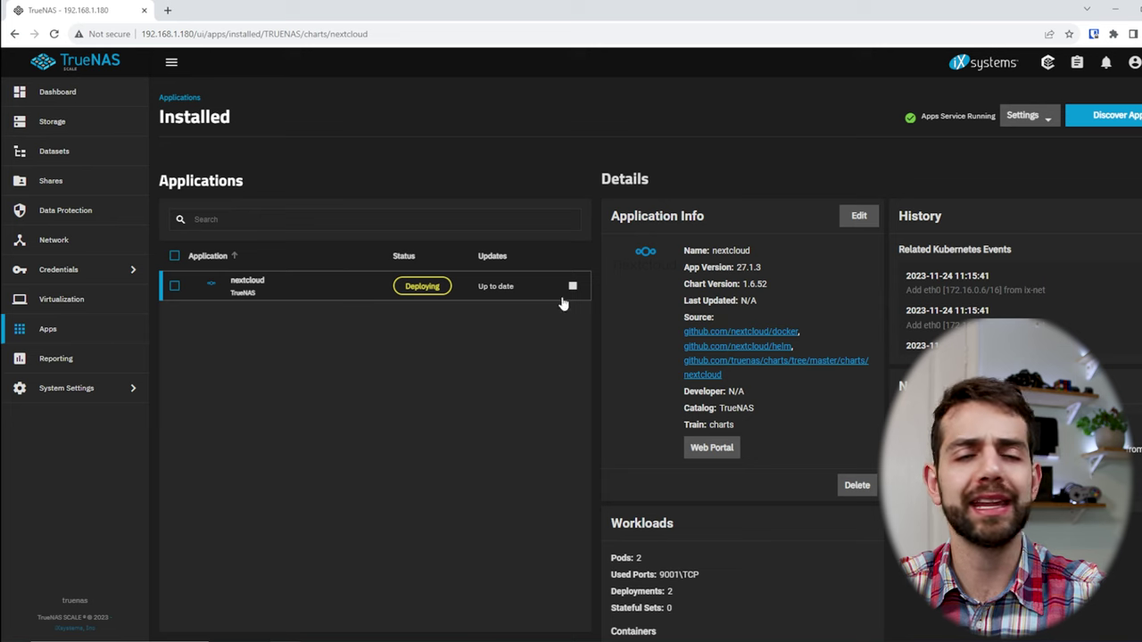
Examine the nextcloud app's Kubernetes events, application info, workloads and containers.
drag(931, 275, 999, 325)
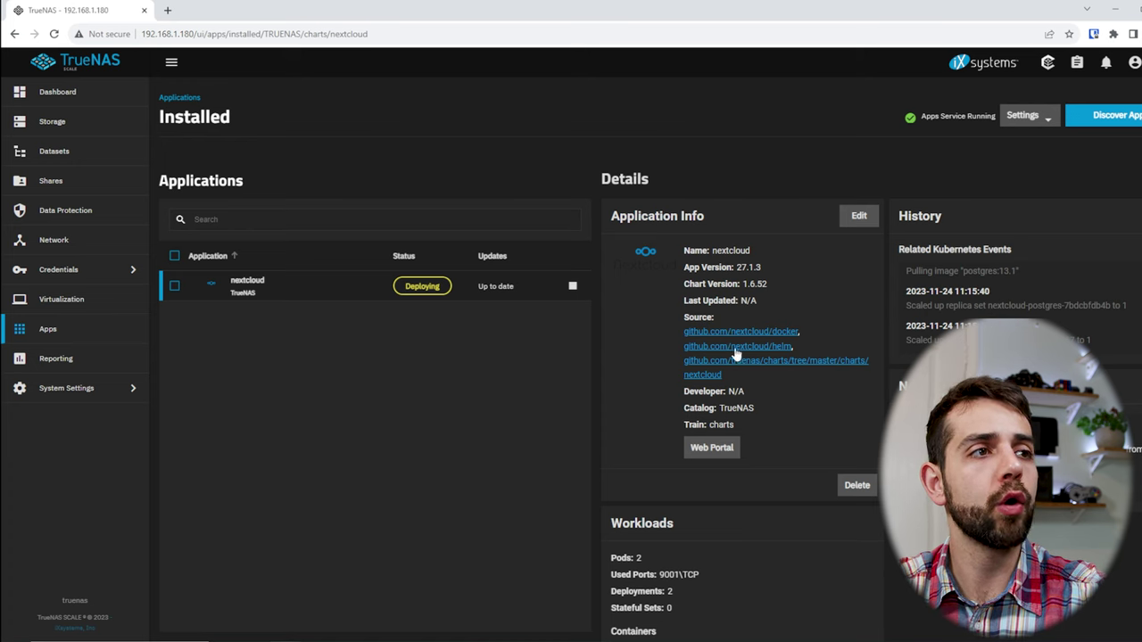
scroll(737, 421, down, 3)
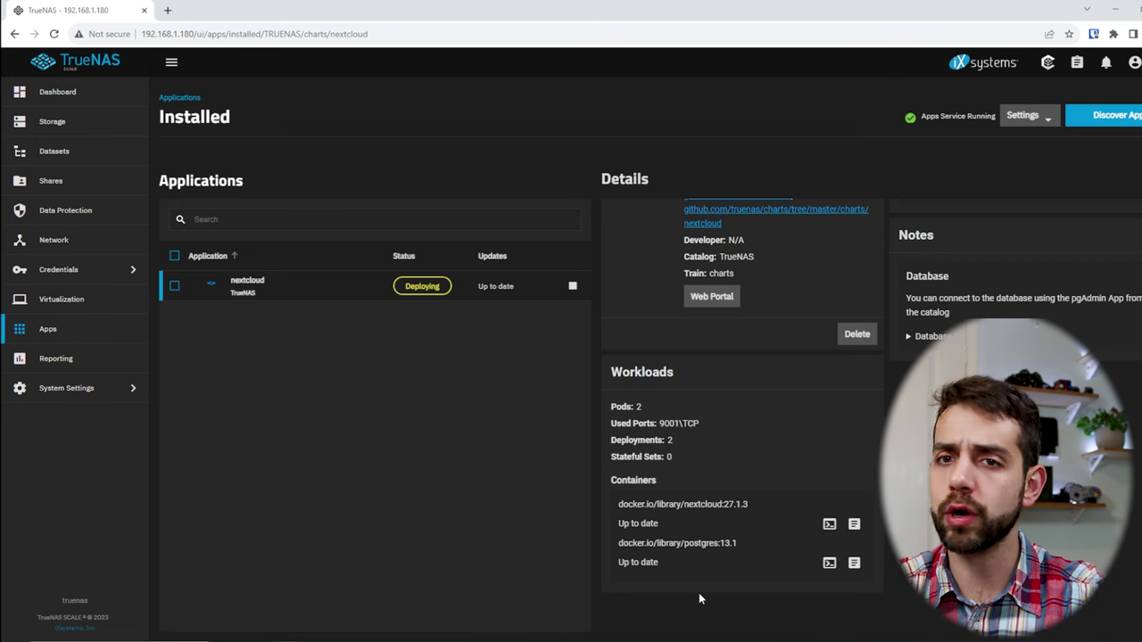
scroll(700, 587, up, 3)
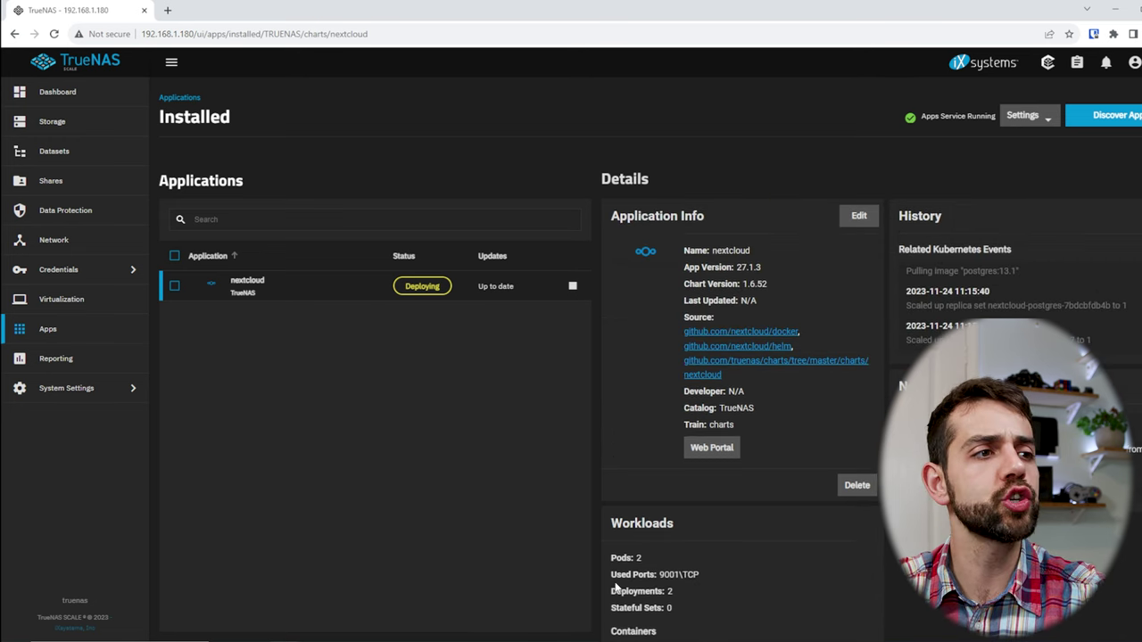
Browse the full list of new and updated apps in the catalog and open the Cloudflared app's details page.
click(737, 450)
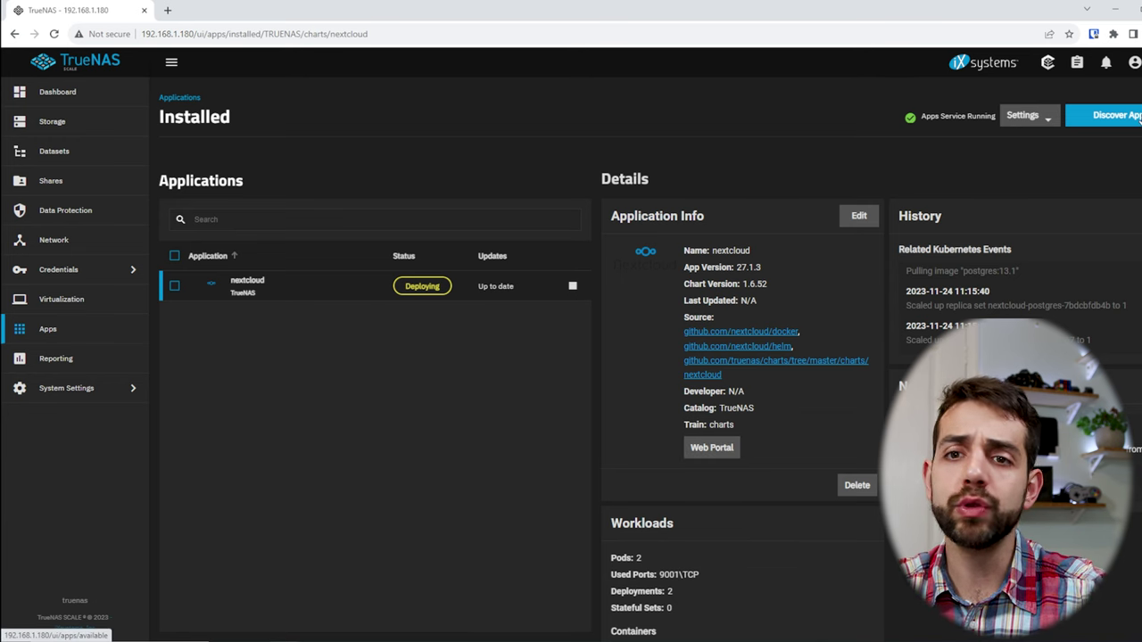
click(1133, 119)
click(219, 256)
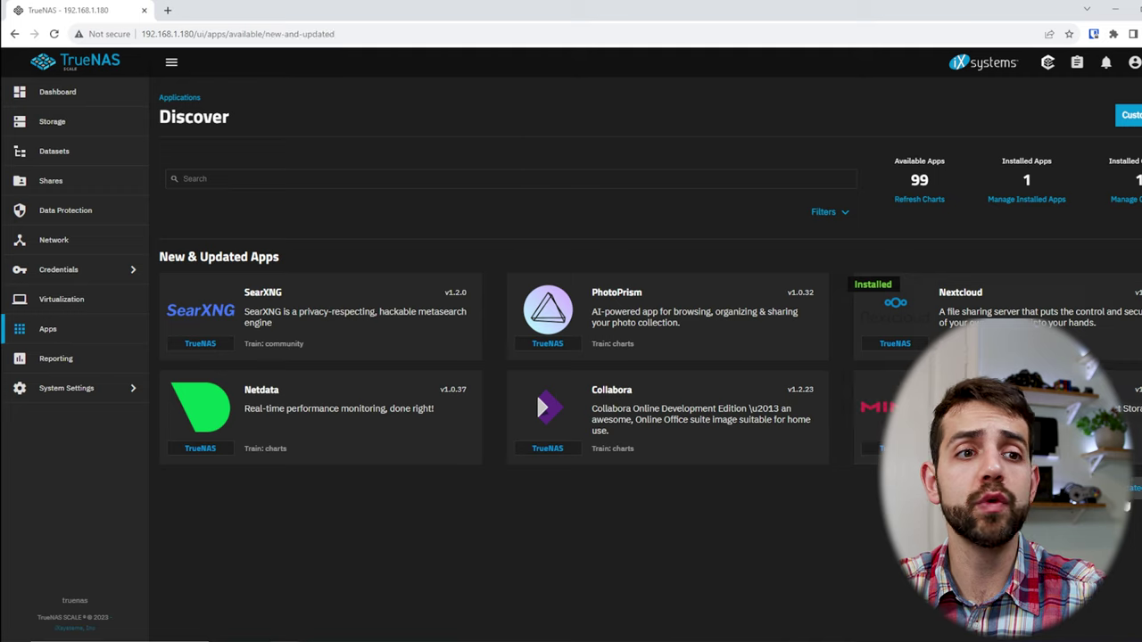
scroll(418, 273, down, 4)
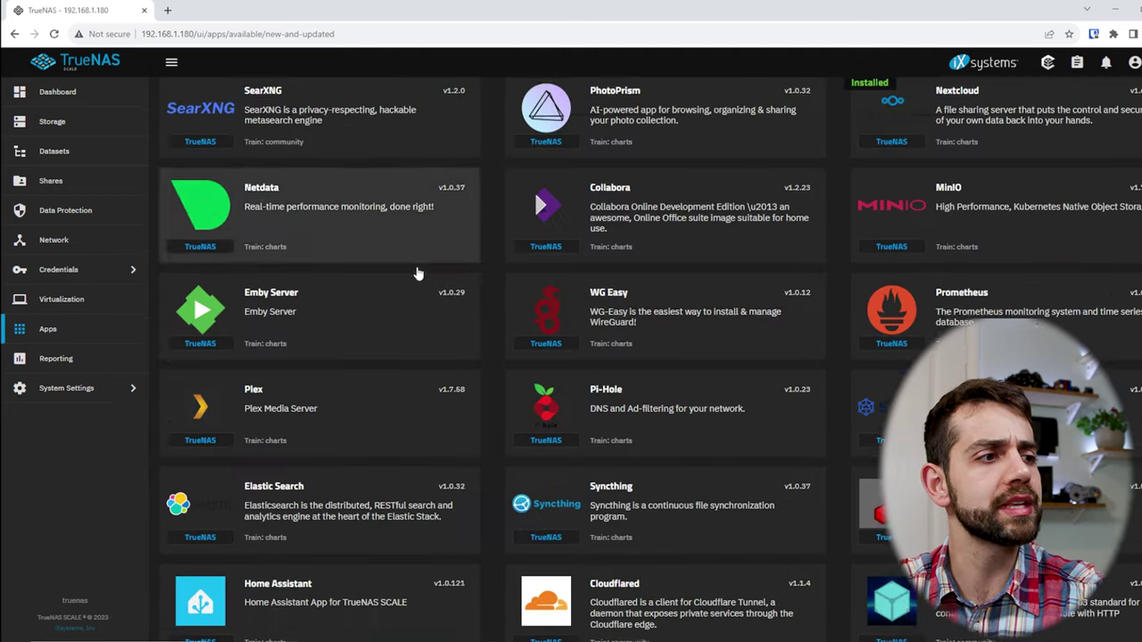
click(676, 327)
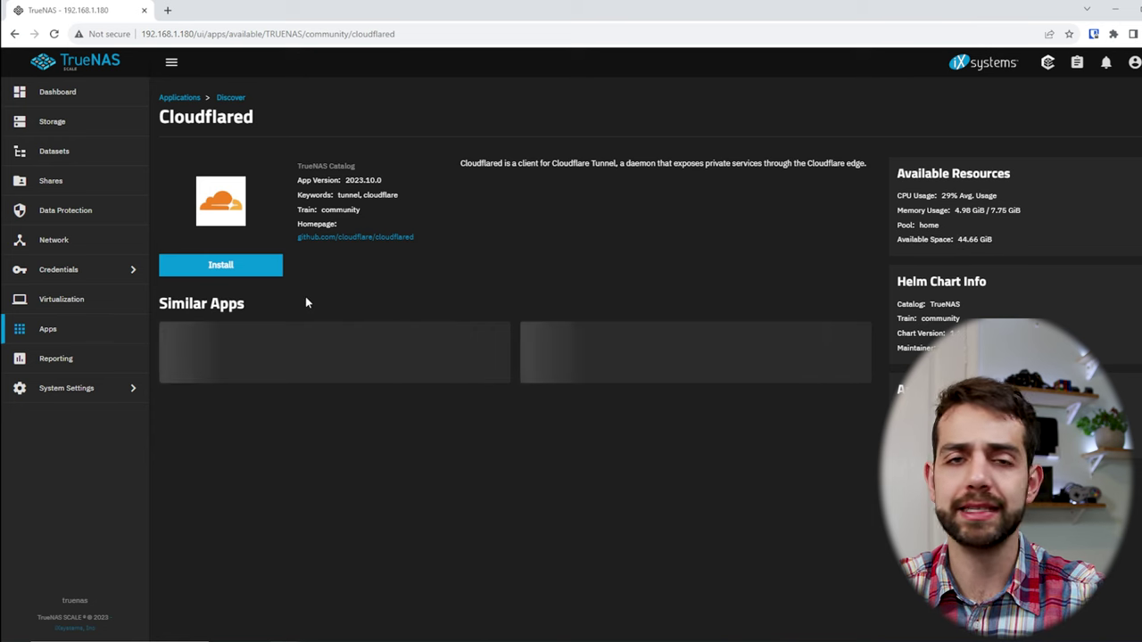
Go back to the installed applications and reopen the catalog of new and updated apps.
click(179, 97)
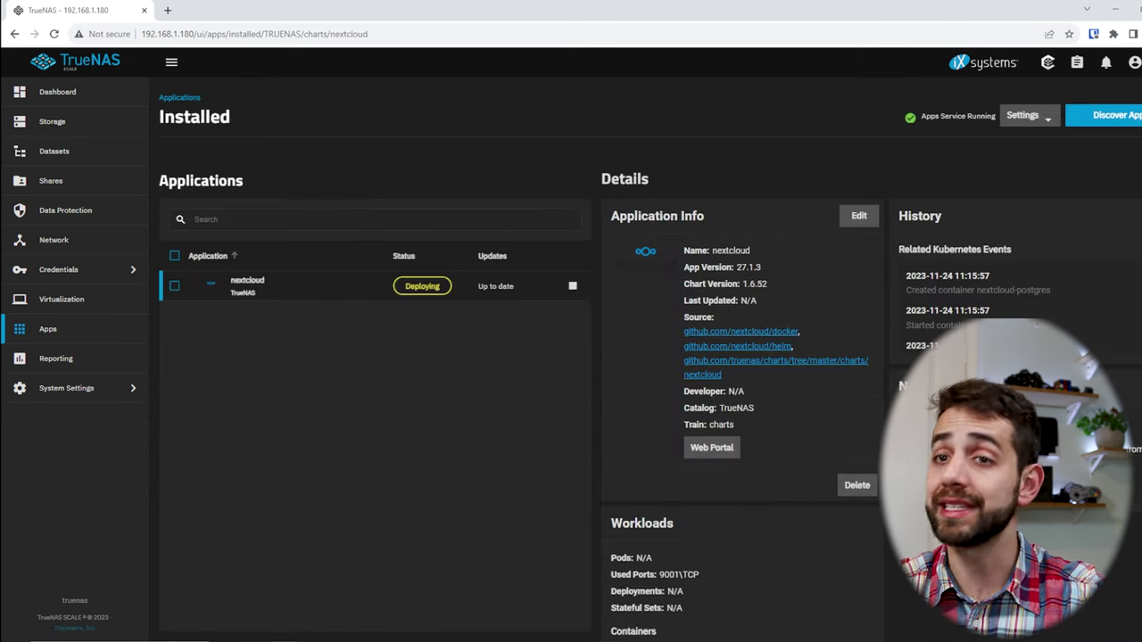
click(1117, 115)
click(1114, 256)
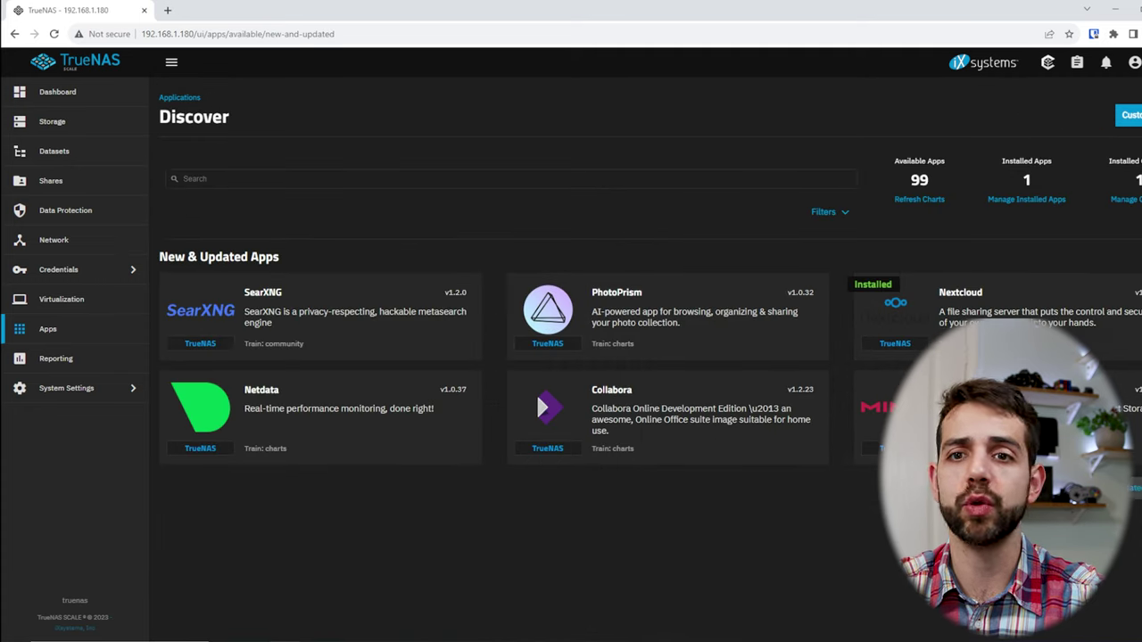